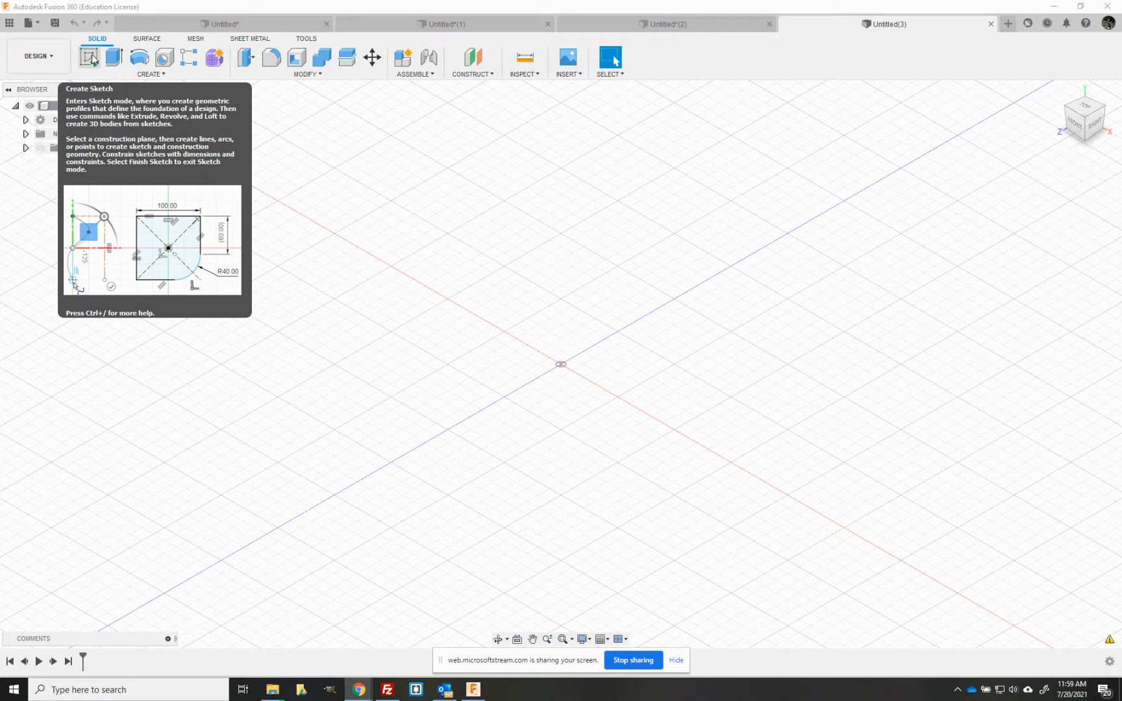
Examine the finished round, bell-shaped model in the Untitled(2) document, and return to the empty Untitled(3) design
click(90, 58)
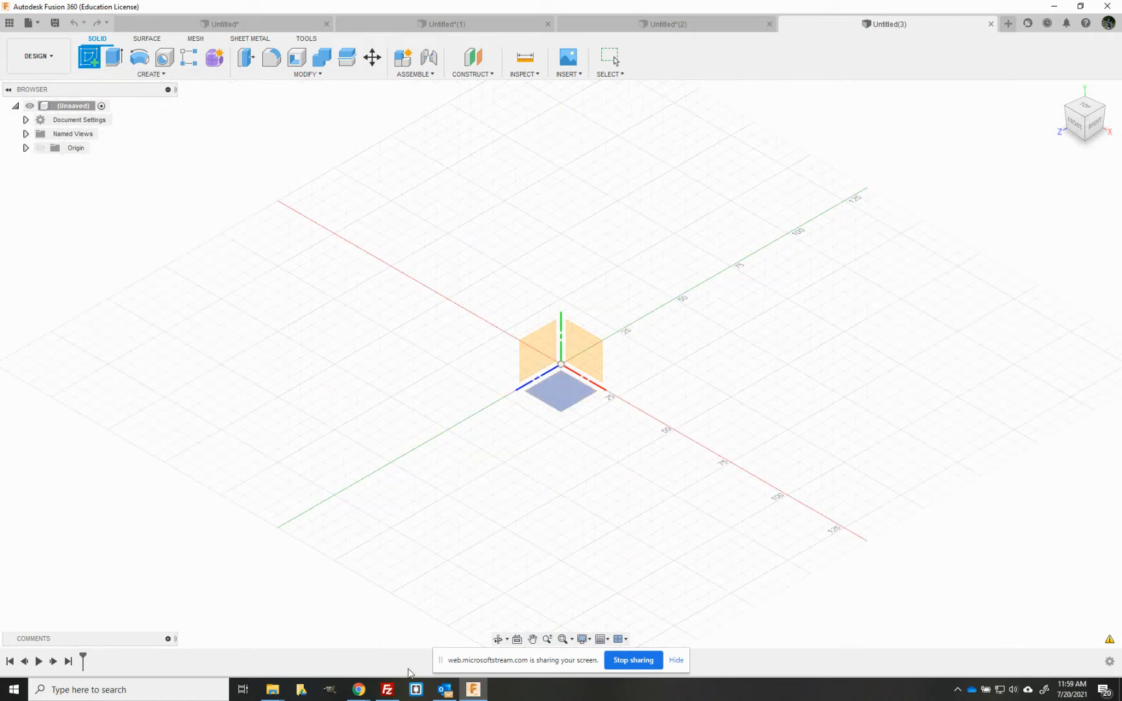
click(693, 23)
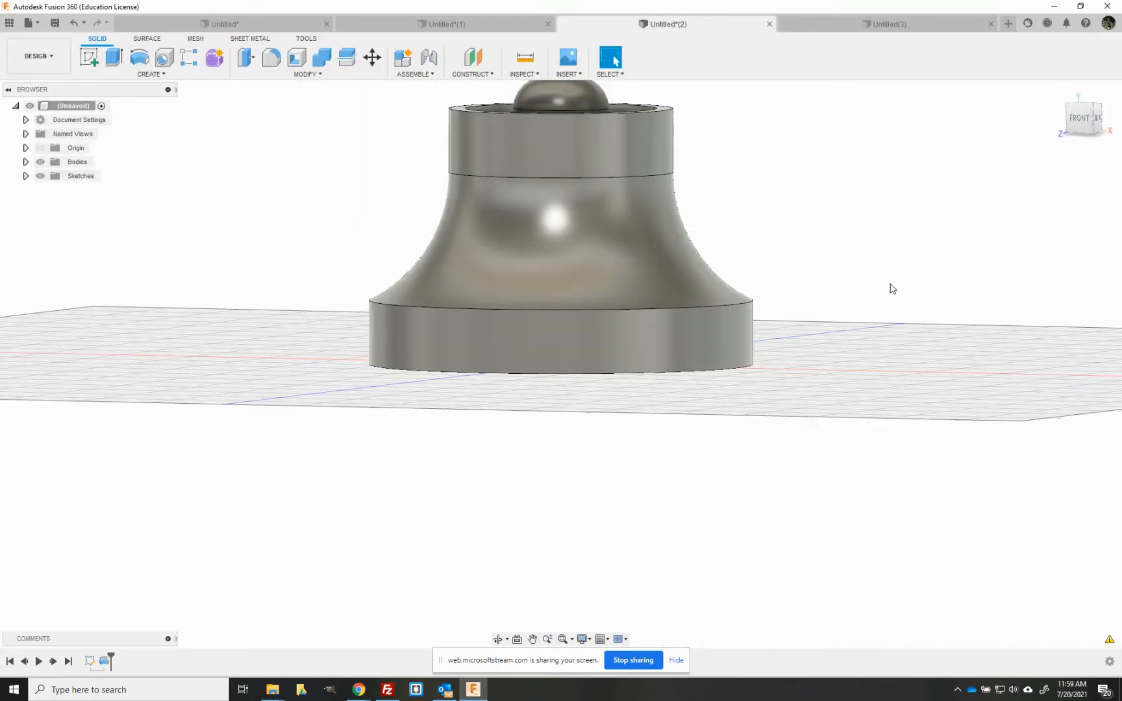
scroll(834, 334, down, 3)
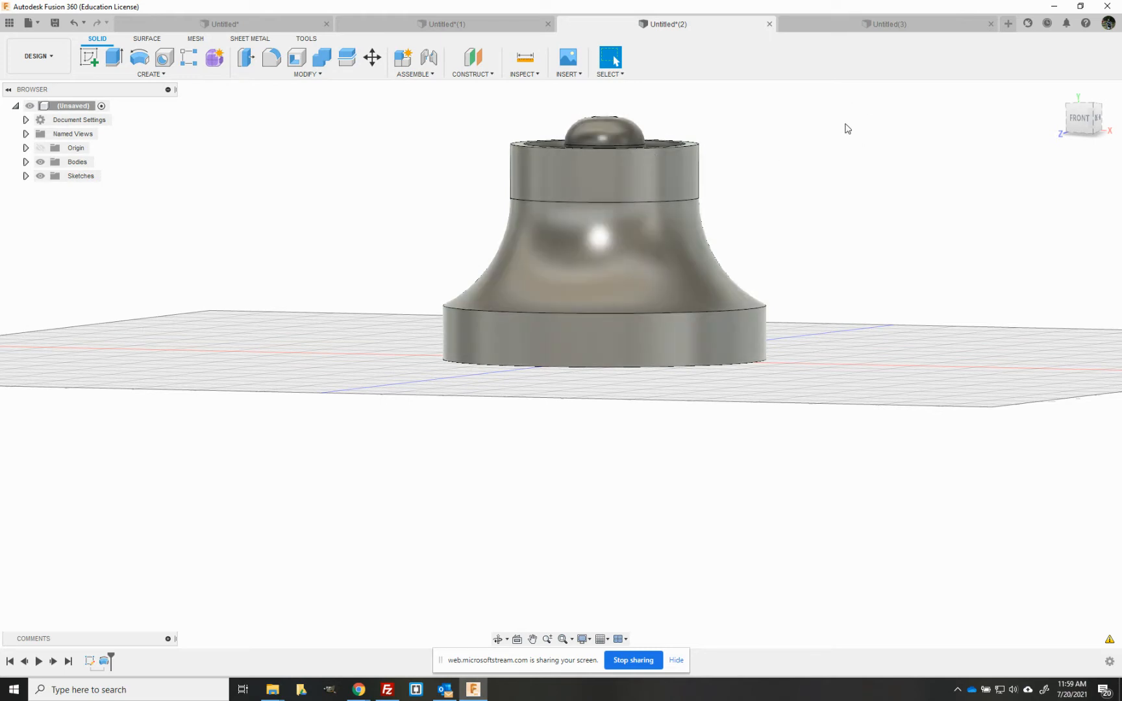
click(860, 24)
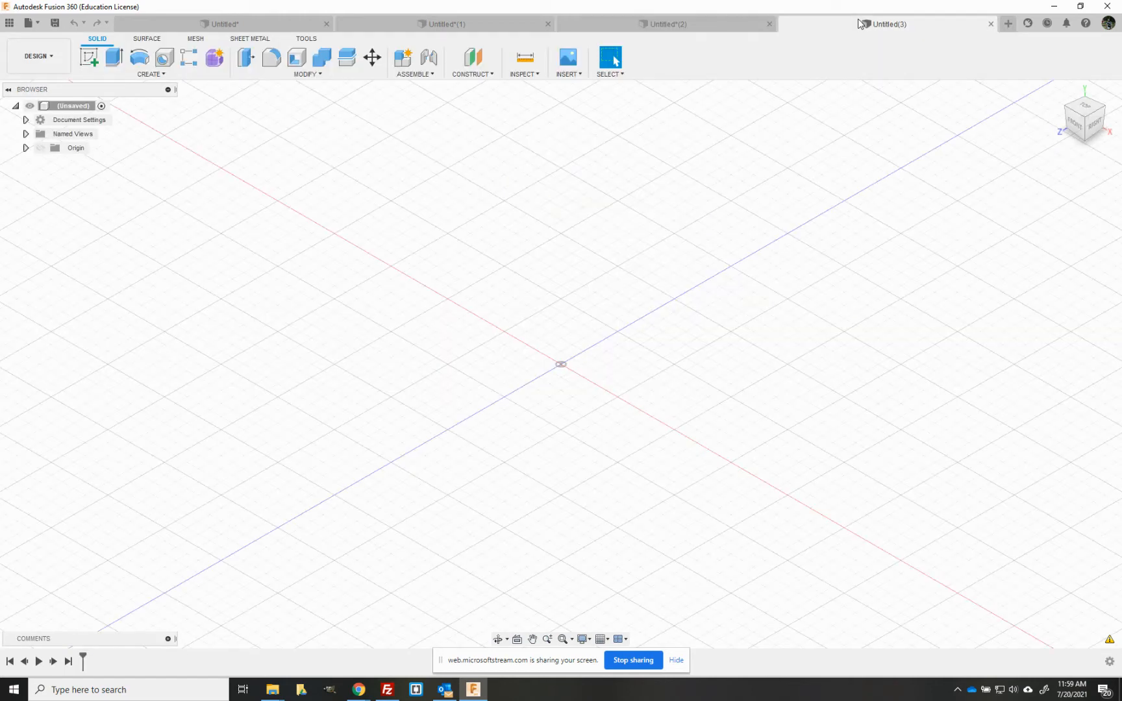
Create a sketch on the front XY plane
click(80, 57)
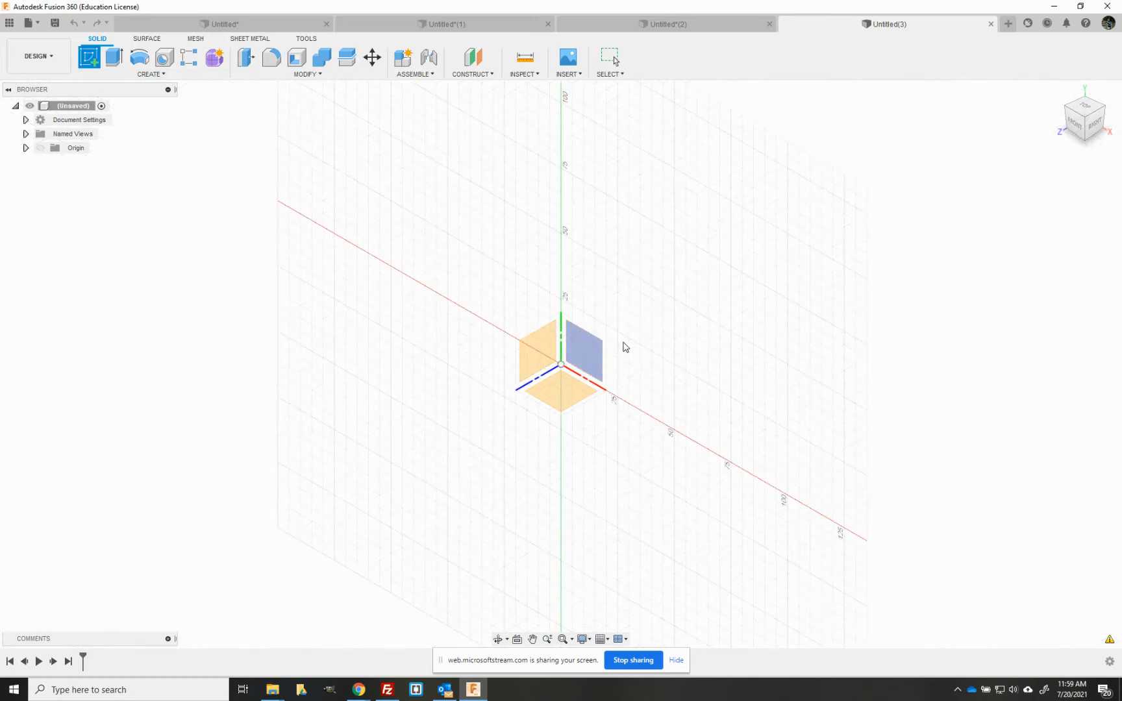
click(592, 353)
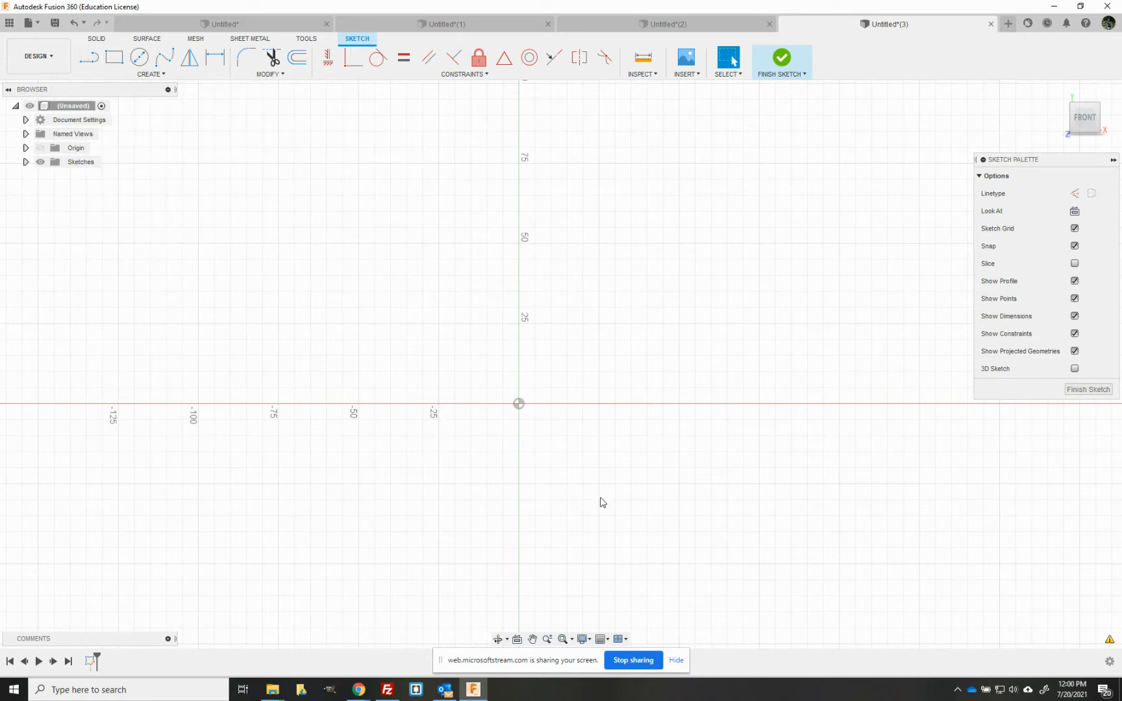
click(532, 639)
drag(546, 496, 546, 530)
drag(546, 464, 543, 561)
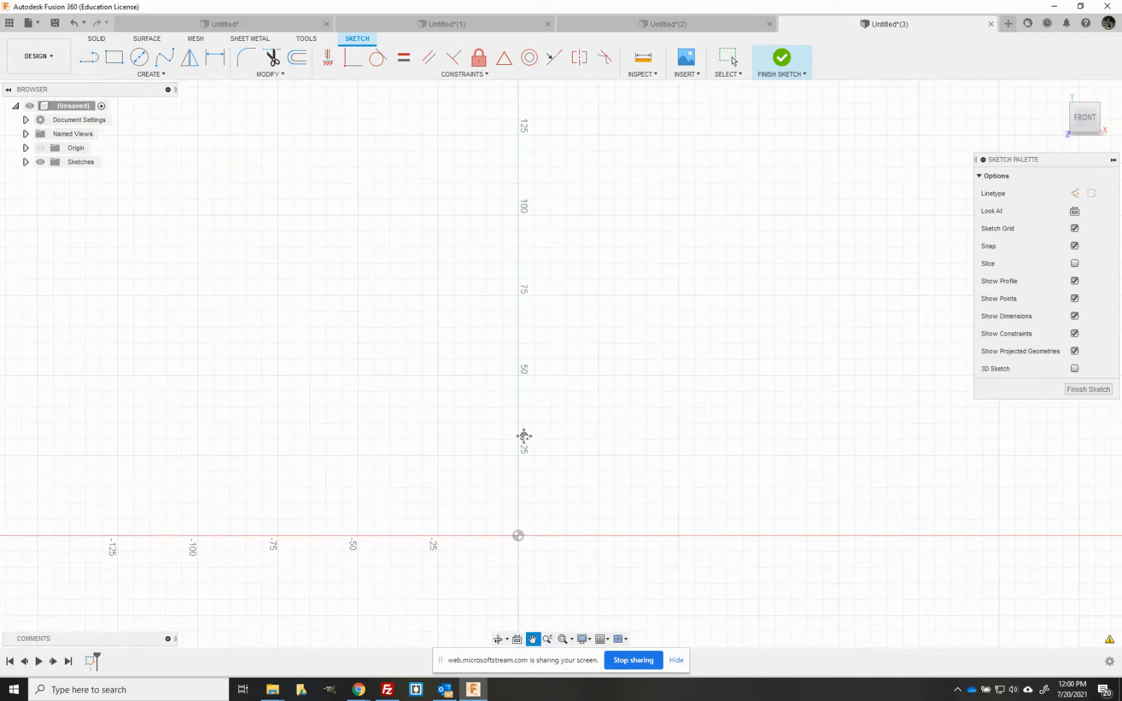
key(Escape)
Draw a 75 mm vertical line upward from the origin
click(91, 62)
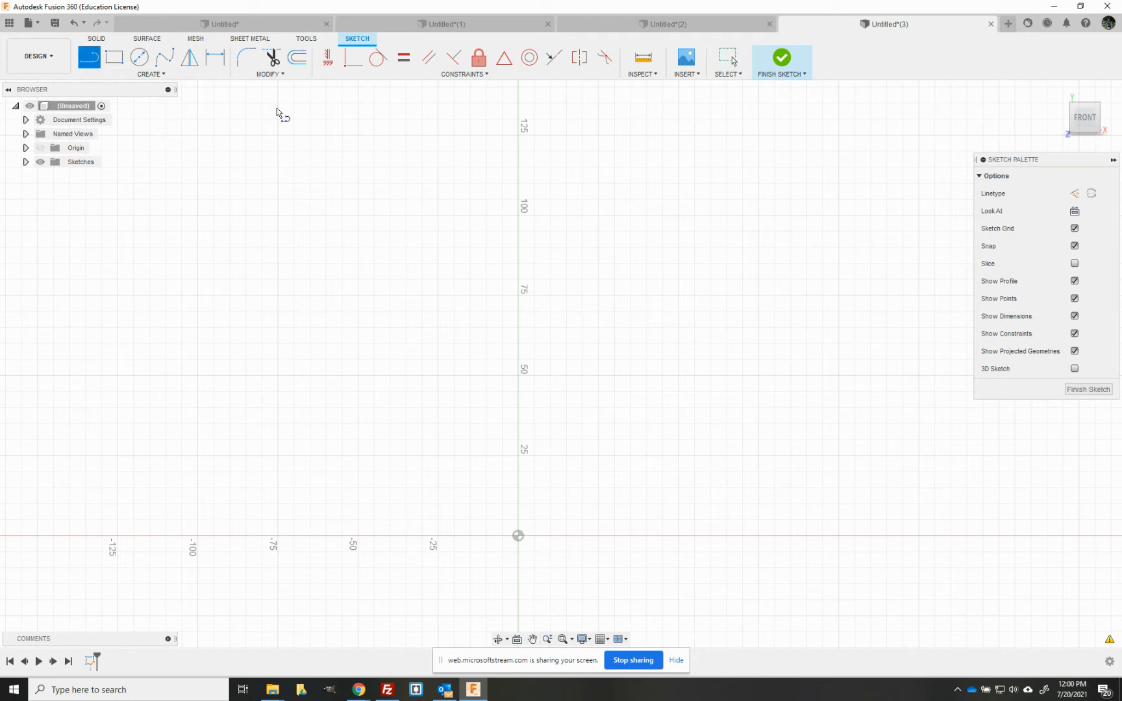
click(518, 536)
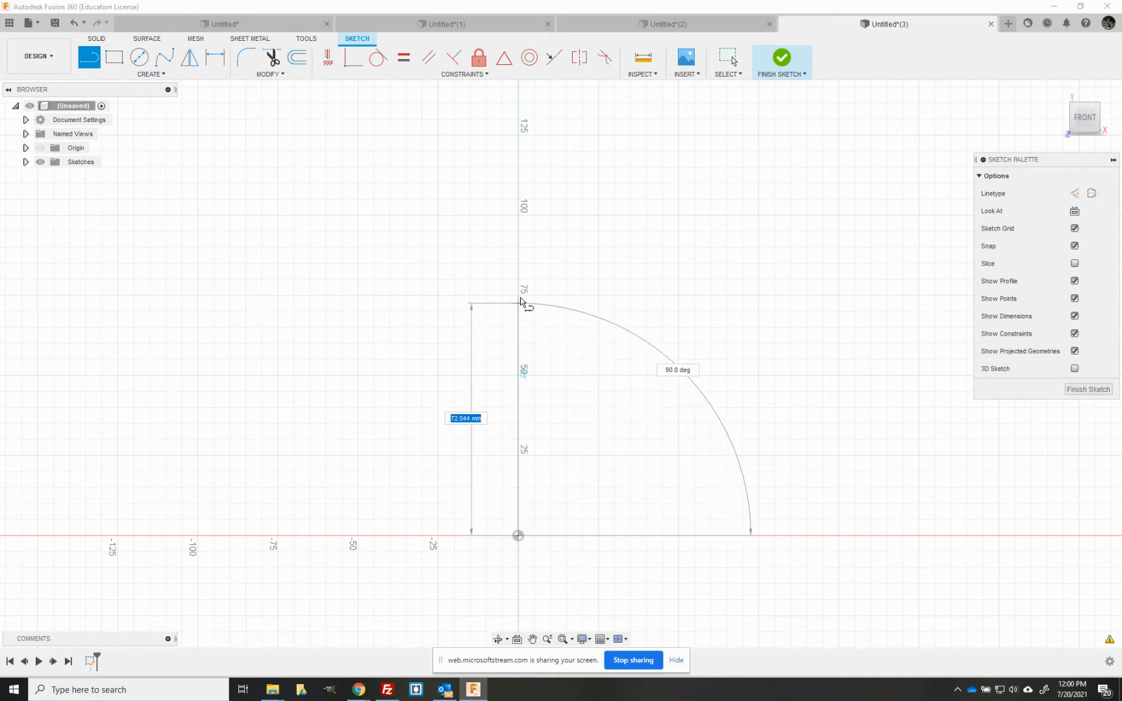
text(75)
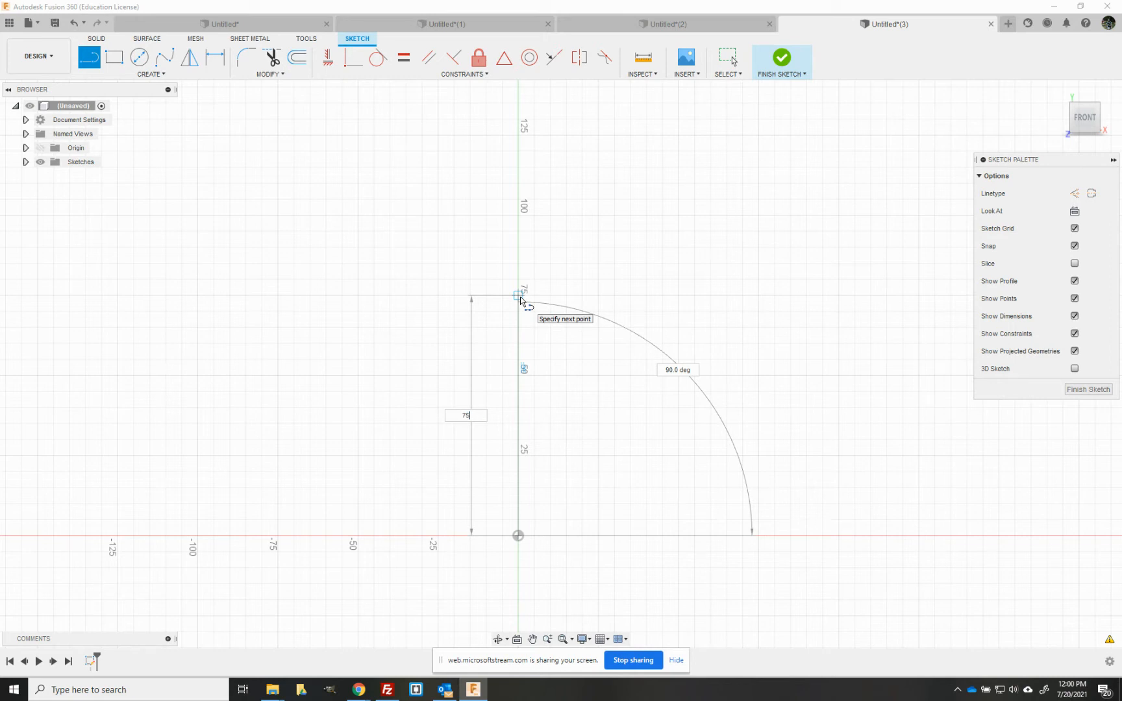
key(Tab)
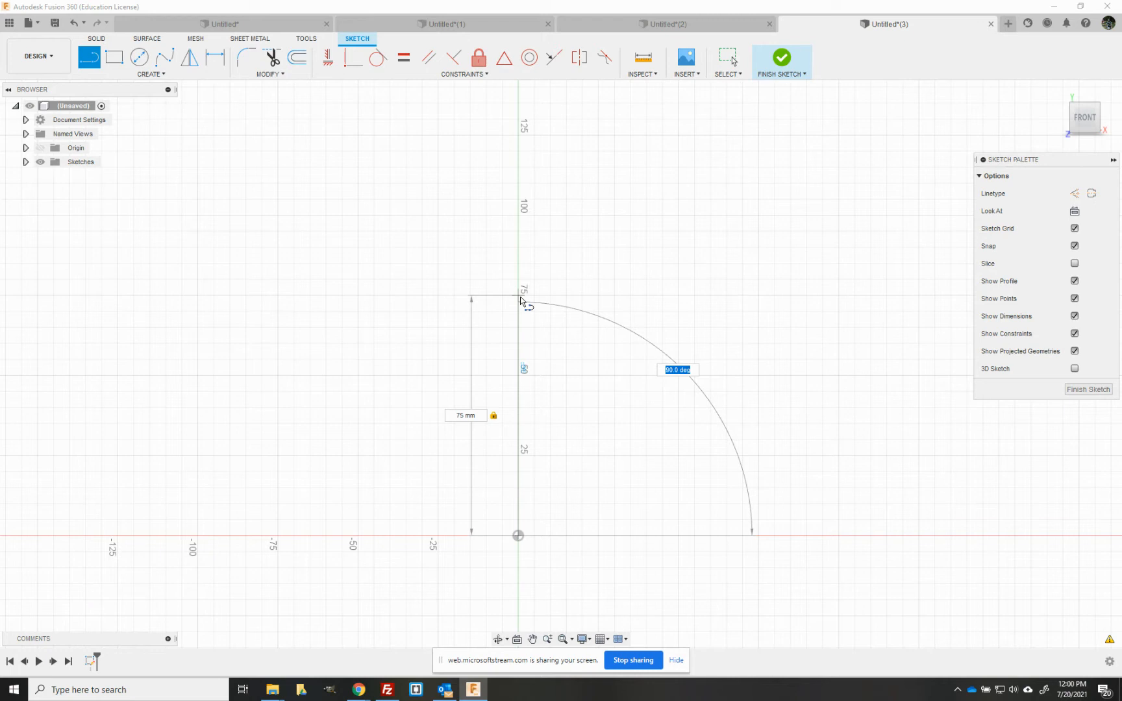
key(Return)
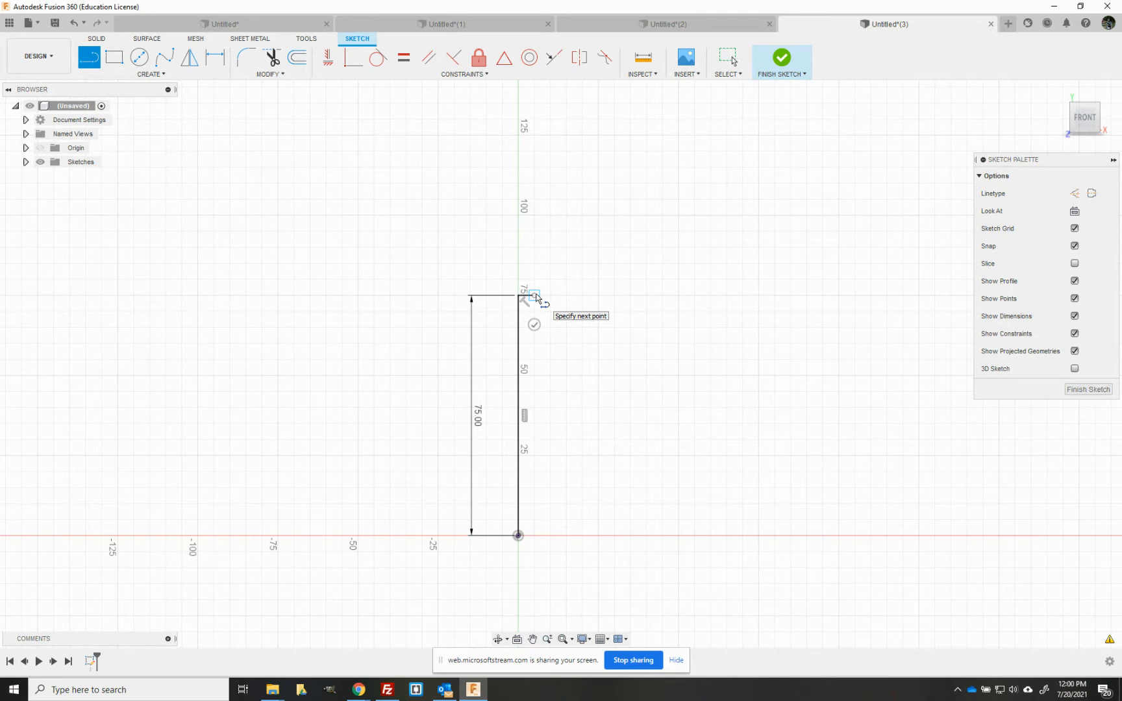
Continue the profile with a short horizontal line at the top, a convex quarter arc and a concave semicircle, undoing the extra third arc
drag(536, 296, 598, 333)
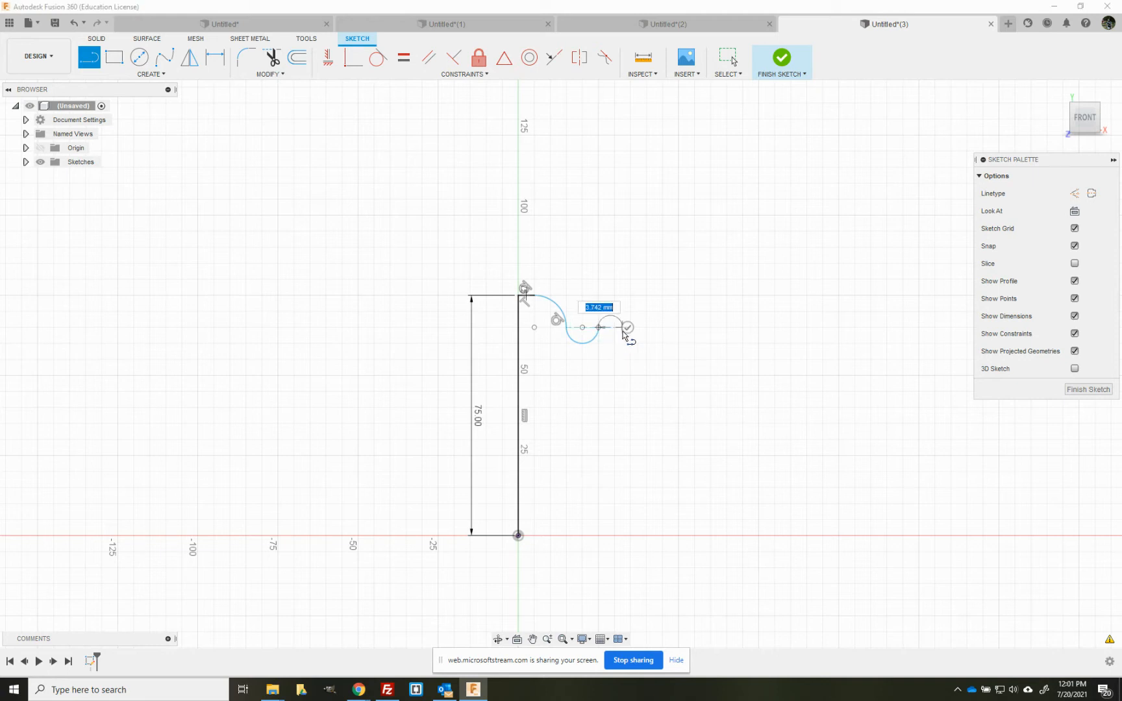
click(615, 328)
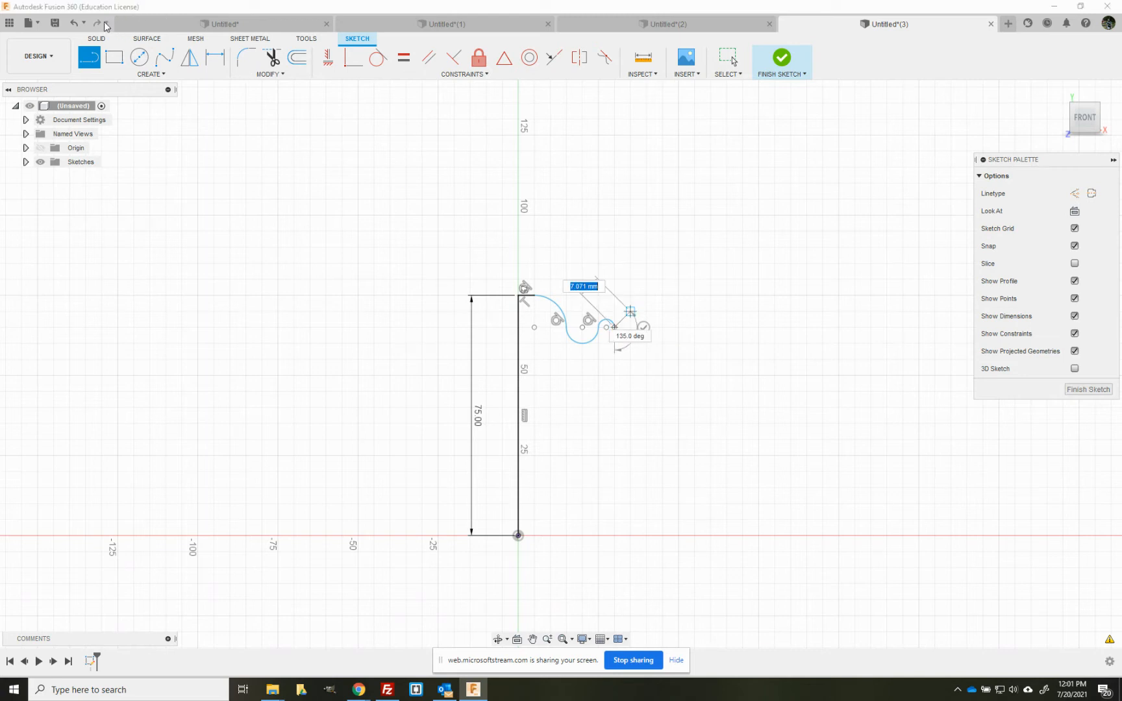
click(77, 29)
click(78, 29)
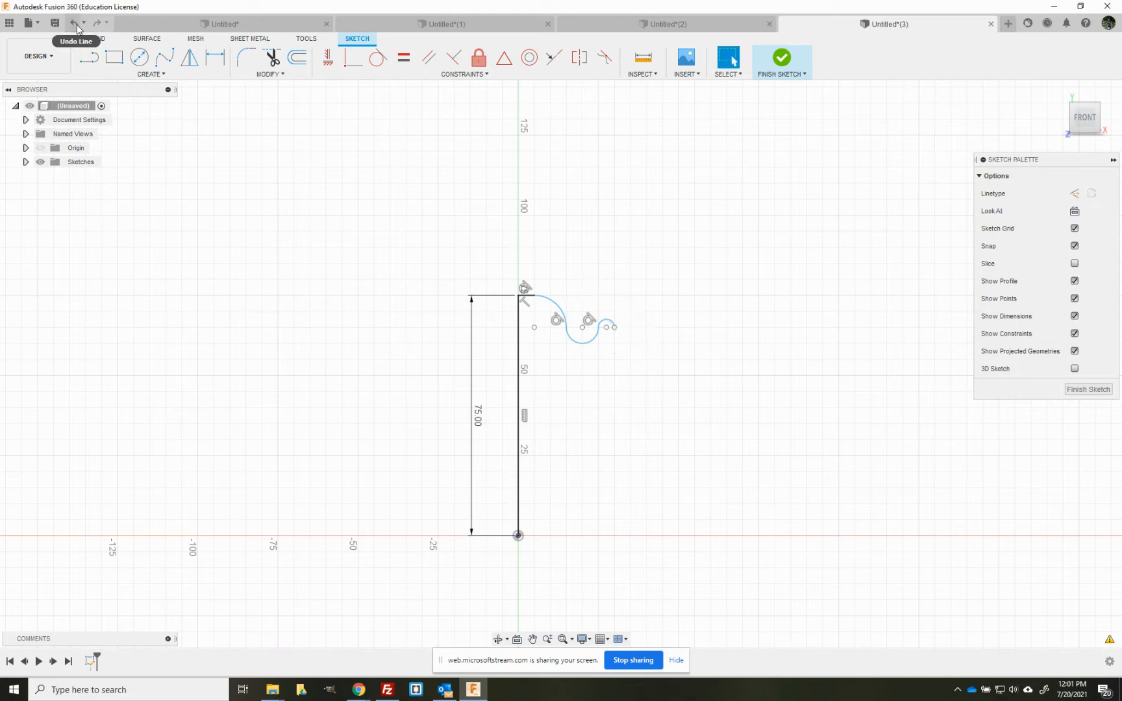
Draw a 5 mm horizontal line outward from the concave arc's end, followed by a 5 mm vertical line downward
click(89, 57)
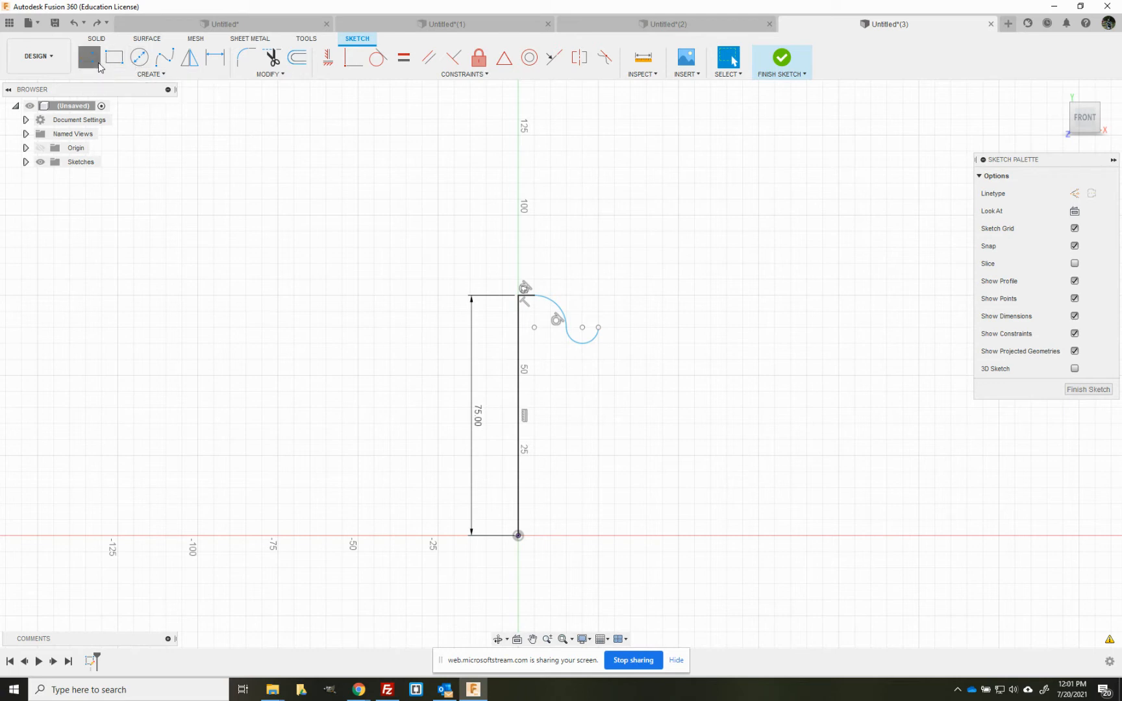
click(600, 328)
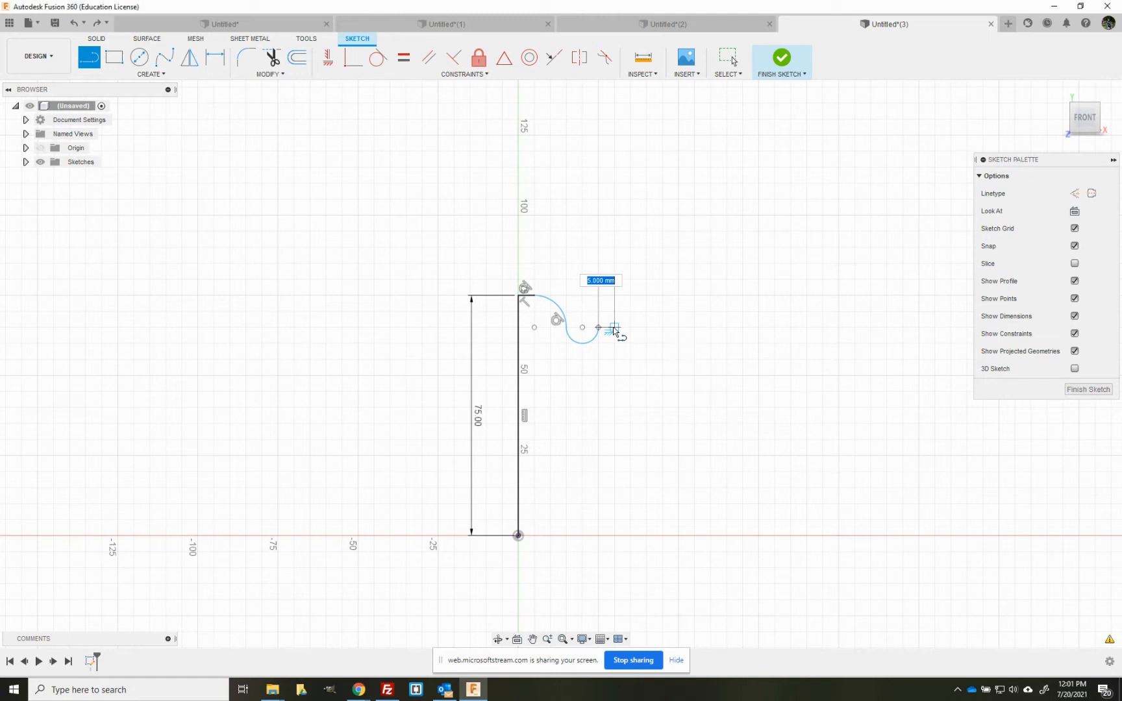
click(614, 330)
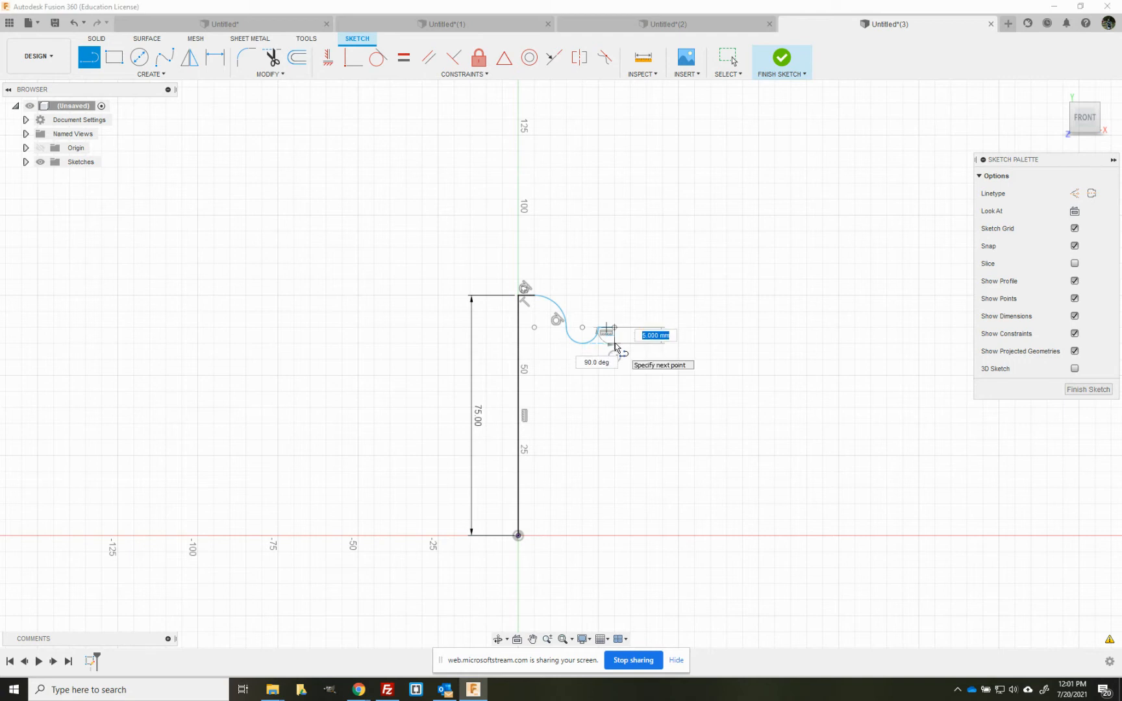
click(614, 343)
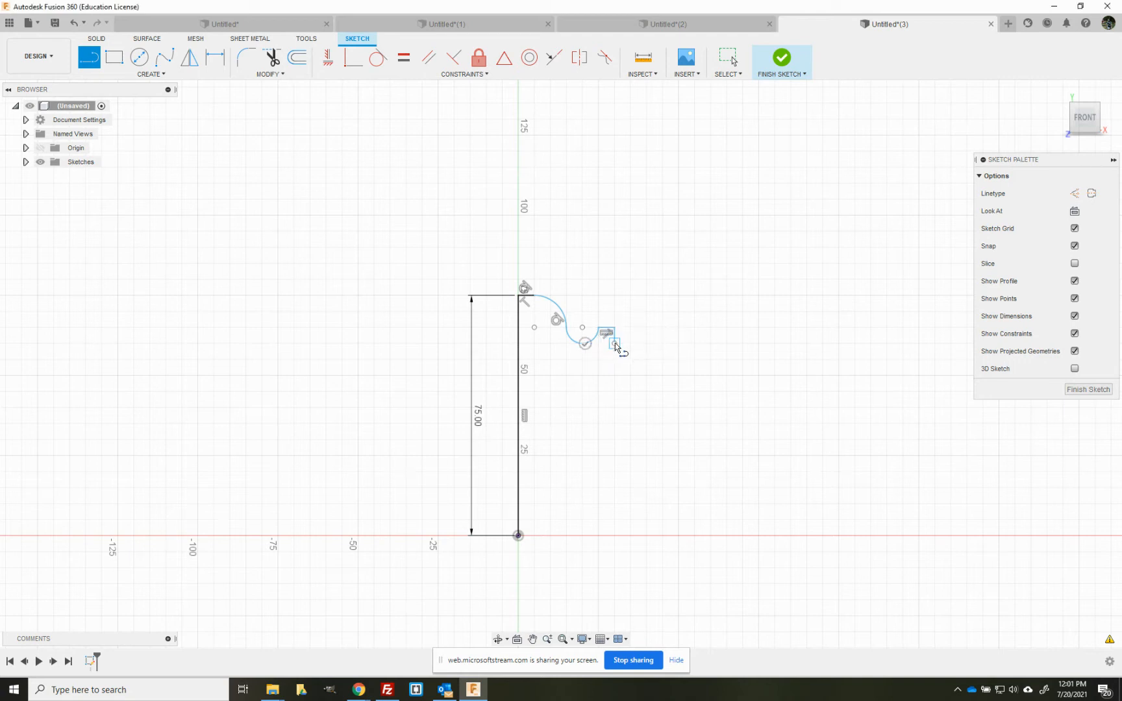
Close the profile with a 50 mm radius arc flaring outward, a 20 mm vertical edge and a base line to the origin
drag(615, 346, 677, 478)
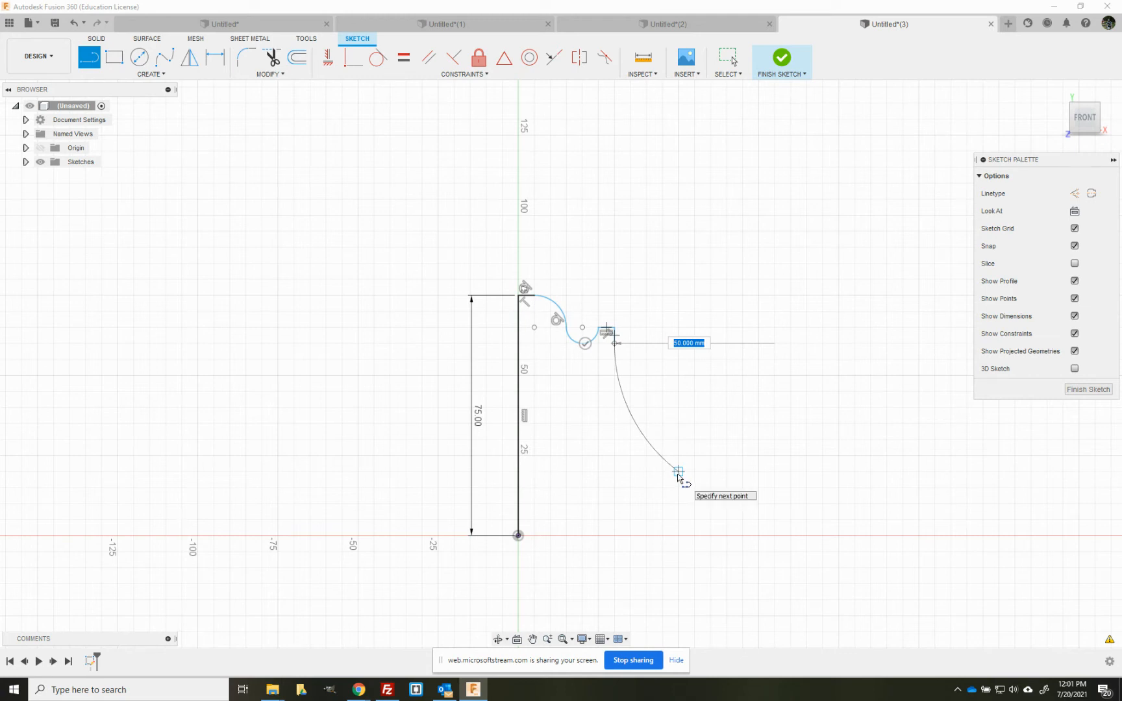
drag(677, 476, 678, 476)
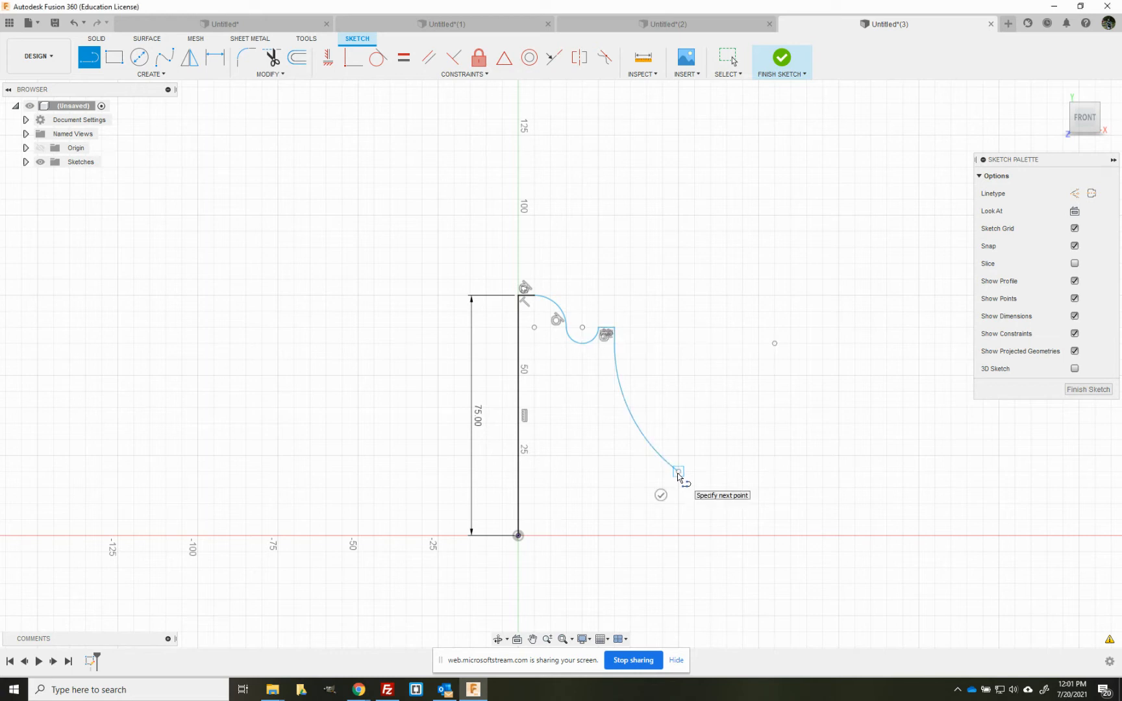
click(679, 535)
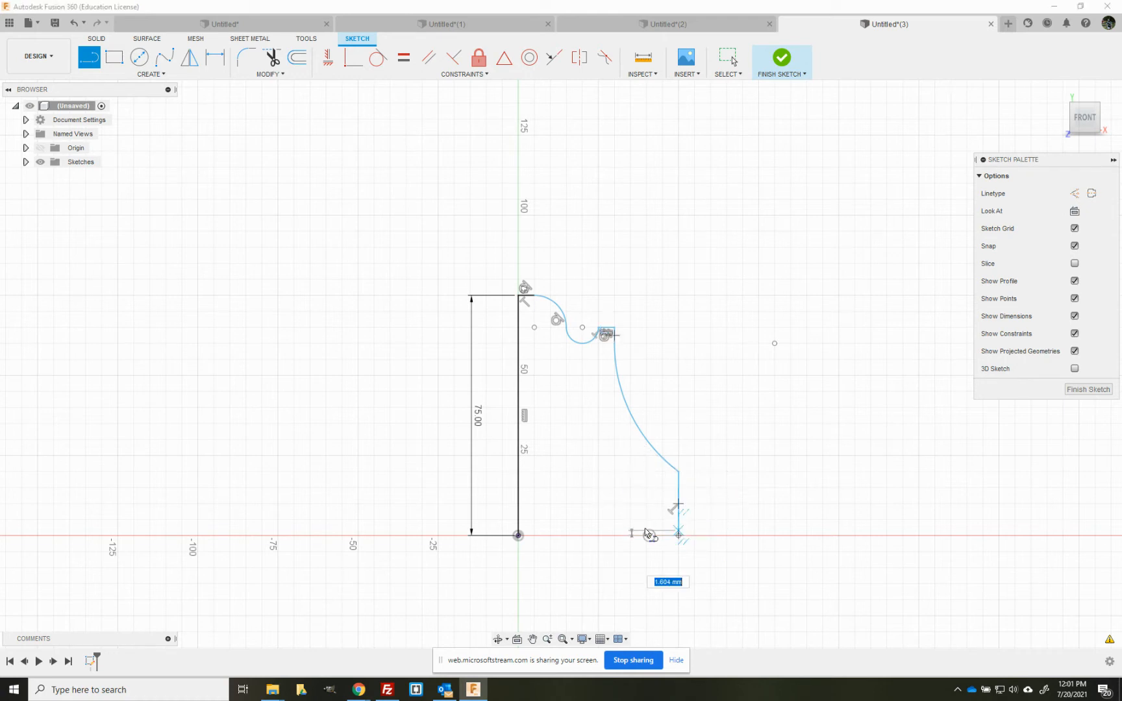
click(523, 534)
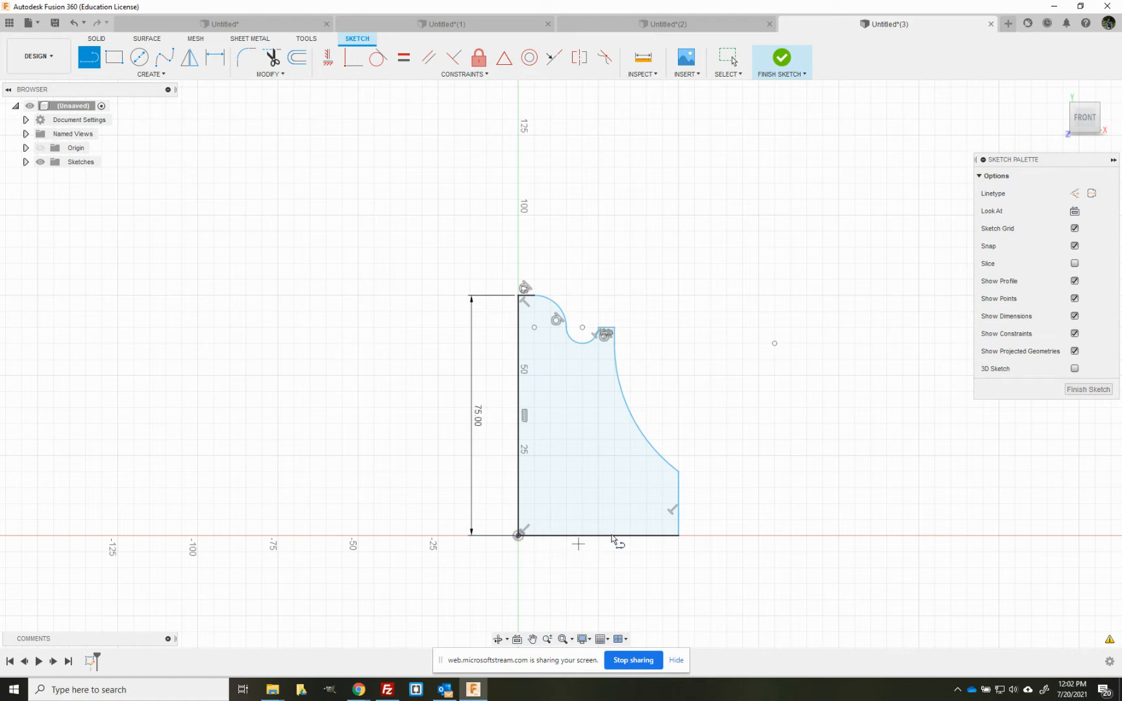
key(Escape)
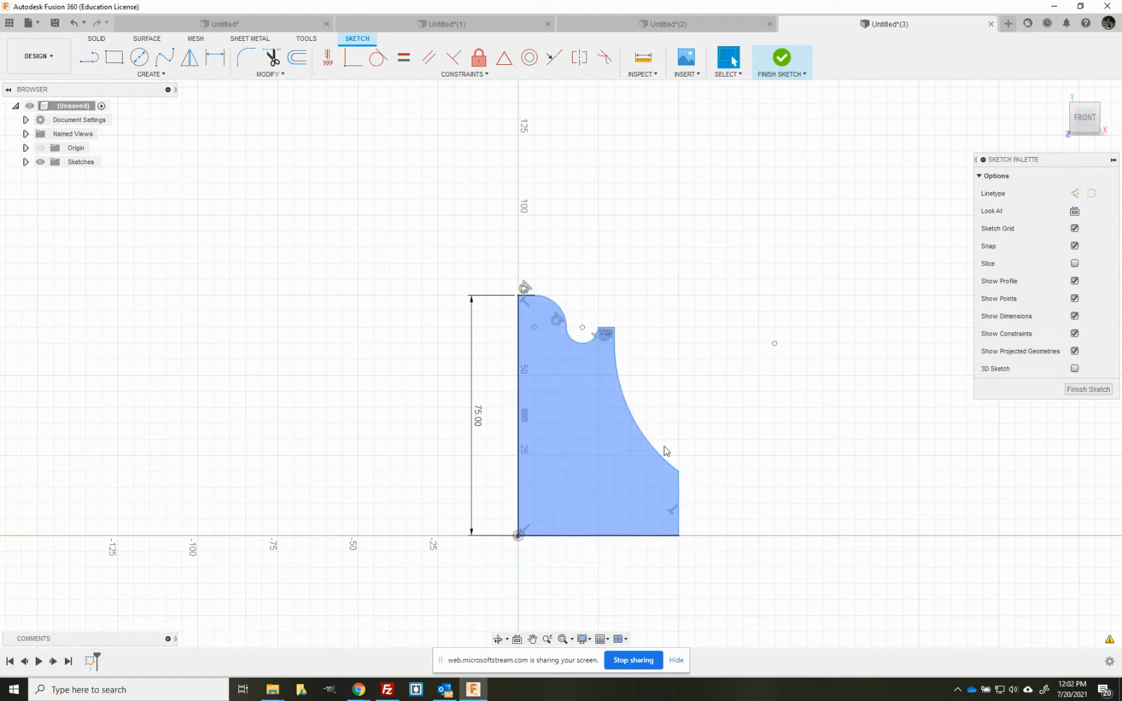
Move the profile's outer vertical edge outward to about 60 mm from the vertical axis, and finish the sketch
click(678, 502)
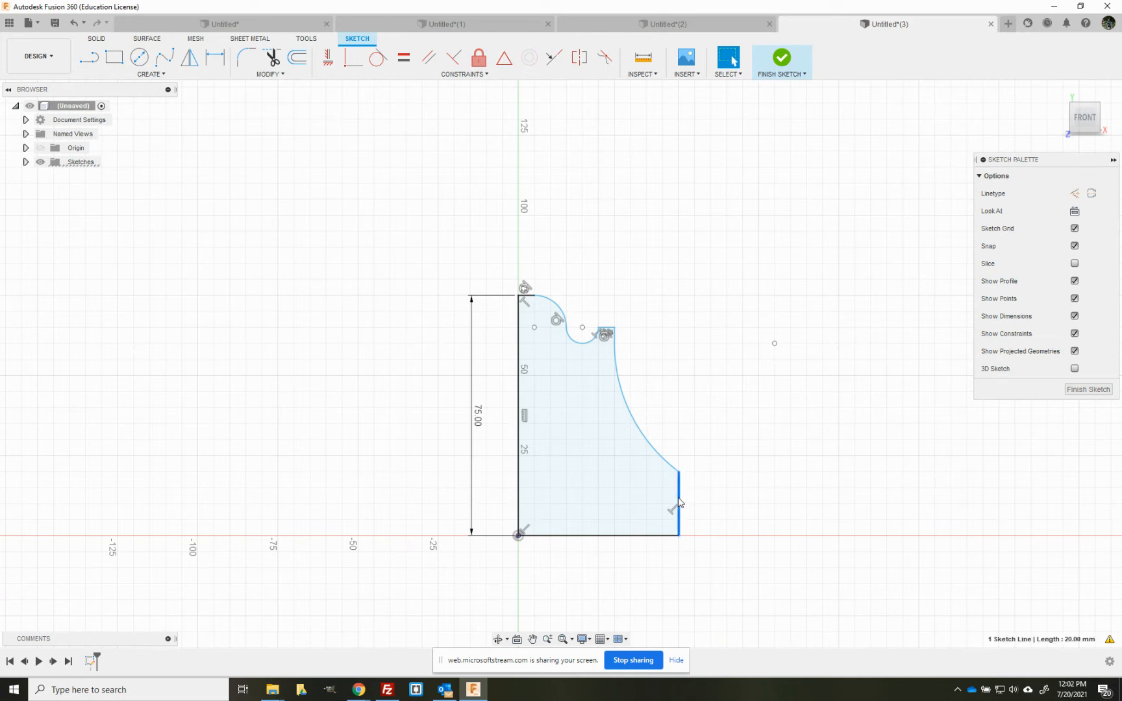
drag(684, 501, 711, 502)
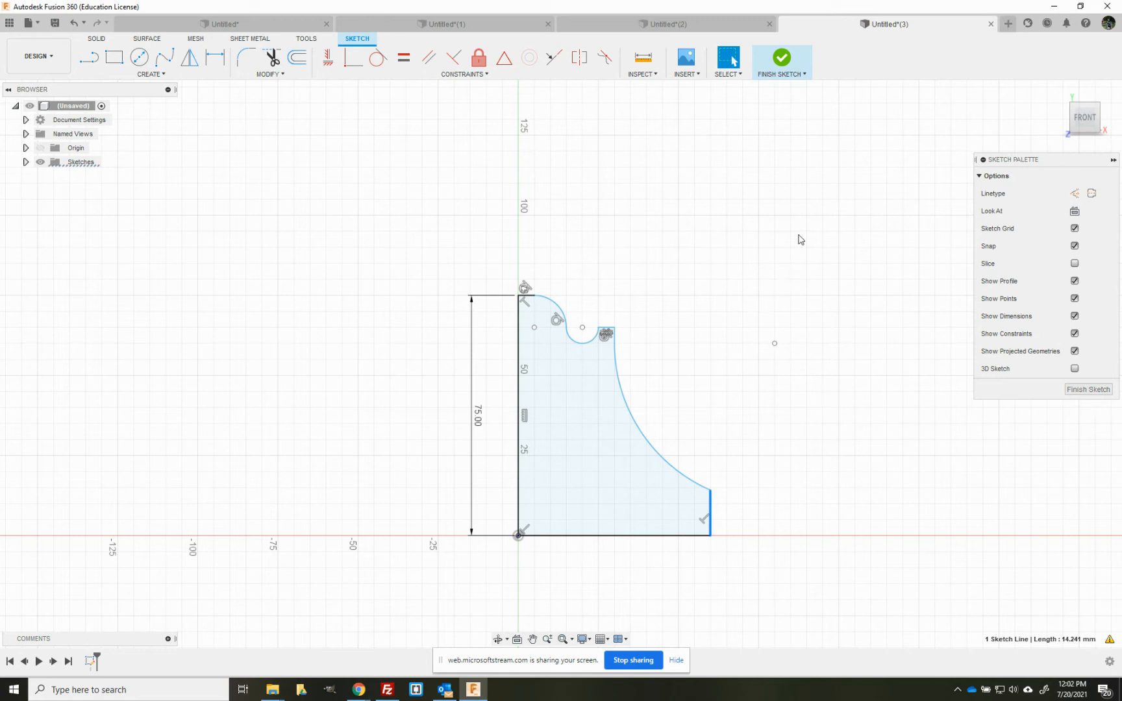
click(783, 60)
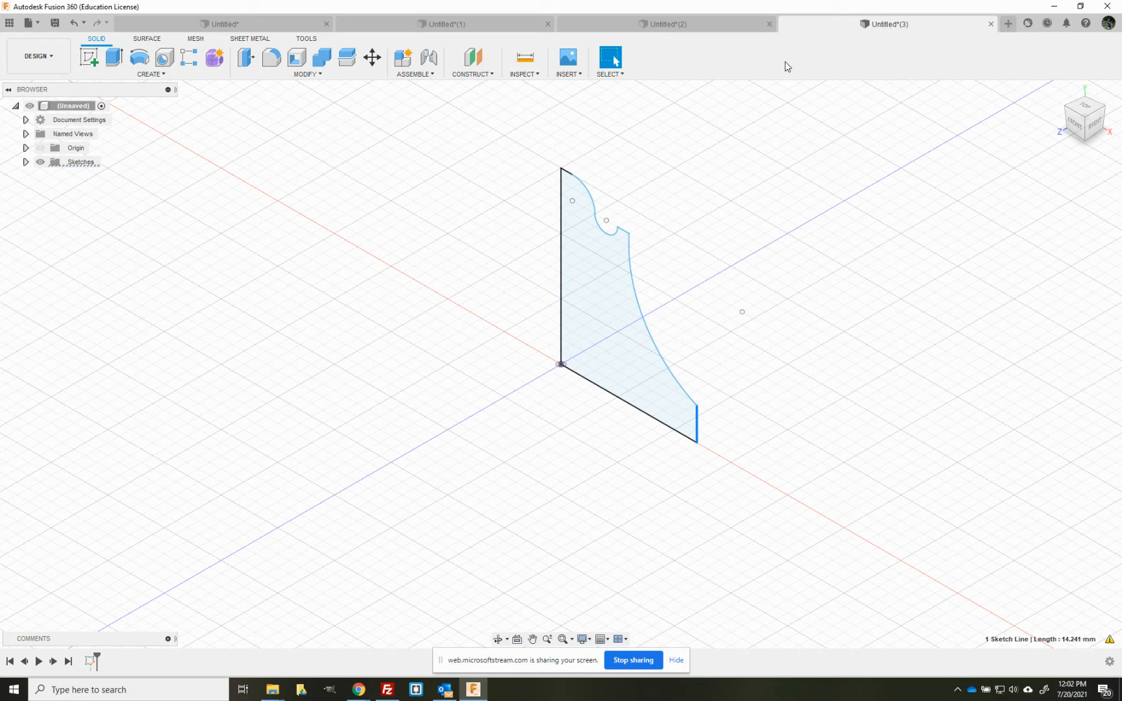
Examine the finished half profile in the front and home views
click(1075, 128)
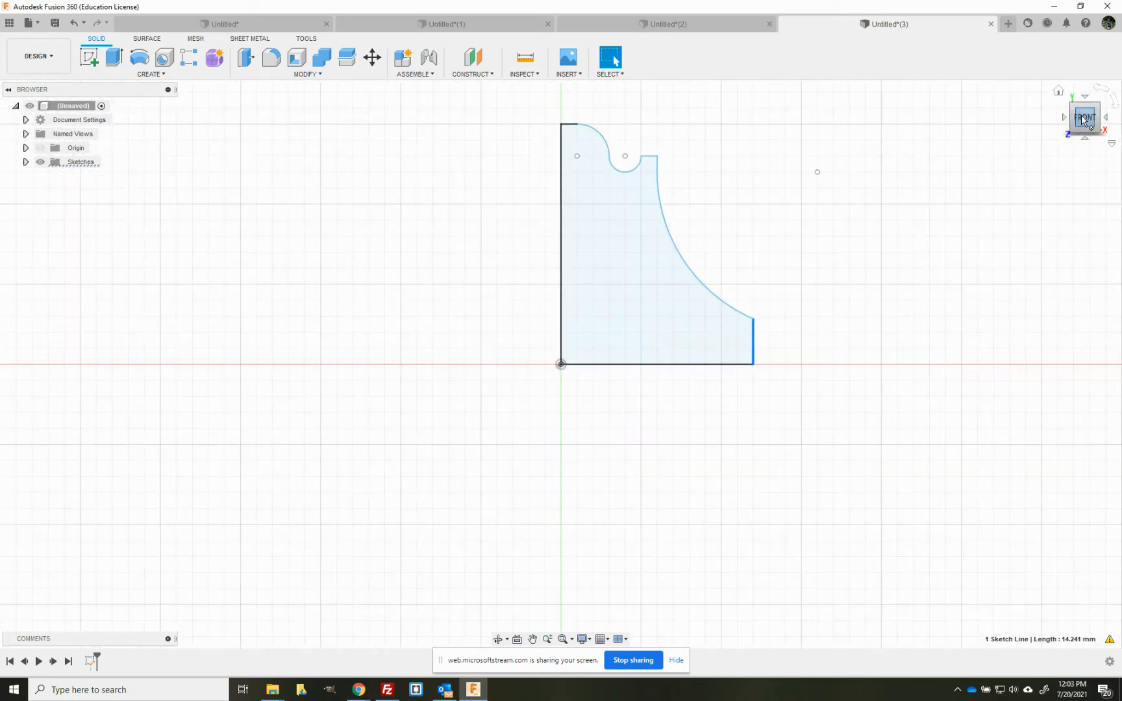
click(1058, 91)
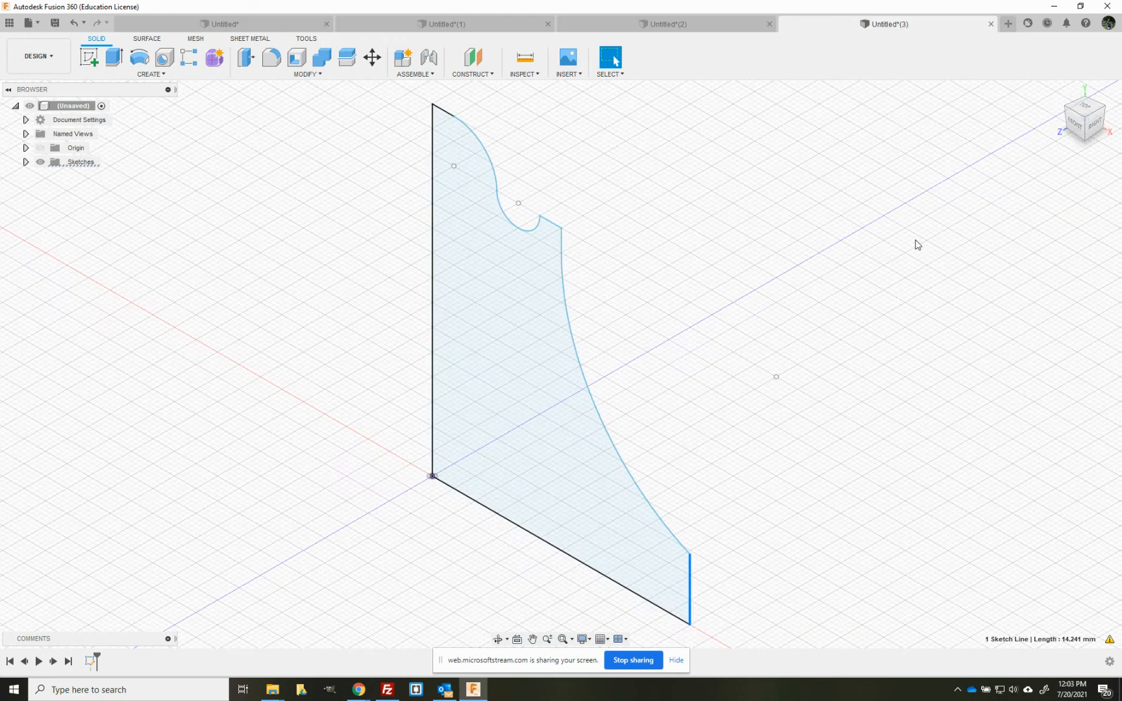
scroll(687, 415, down, 4)
scroll(689, 416, up, 2)
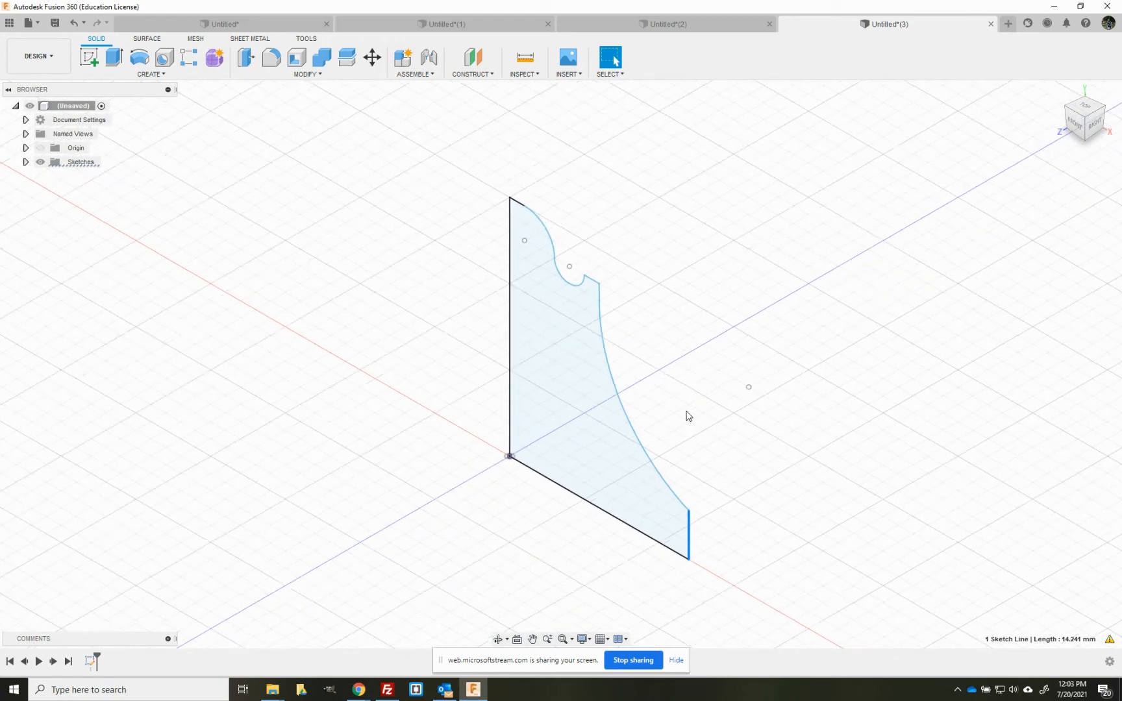
click(1075, 128)
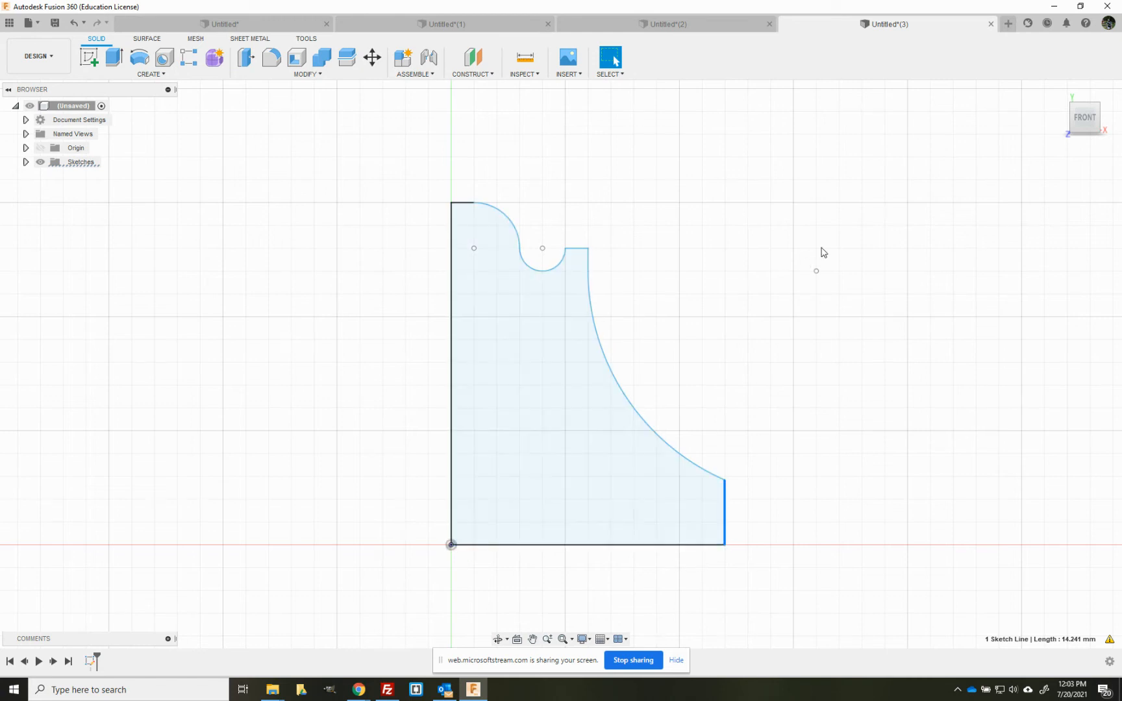
mouse_move(1059, 92)
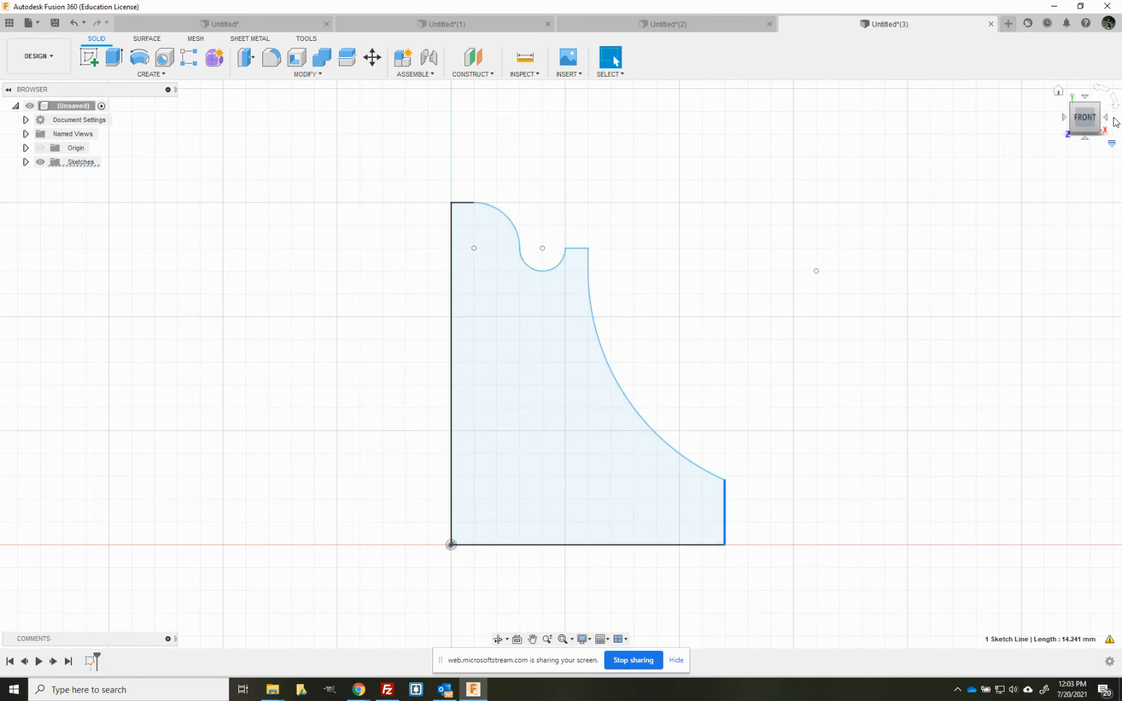
click(1060, 90)
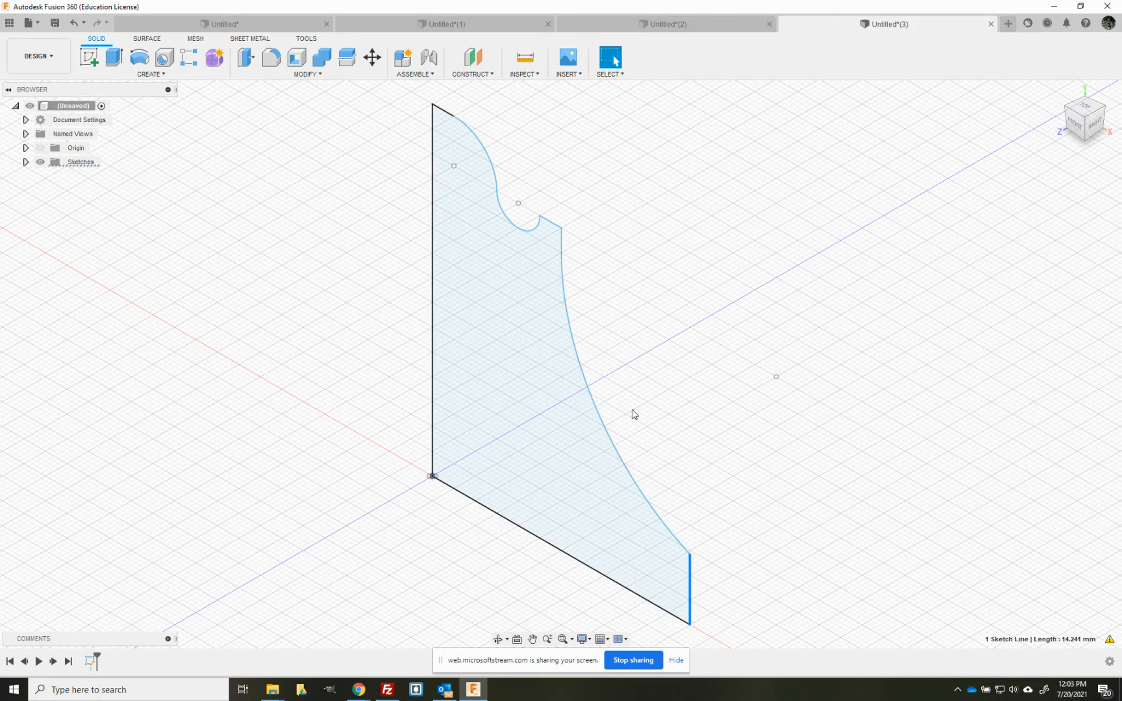
scroll(634, 414, down, 3)
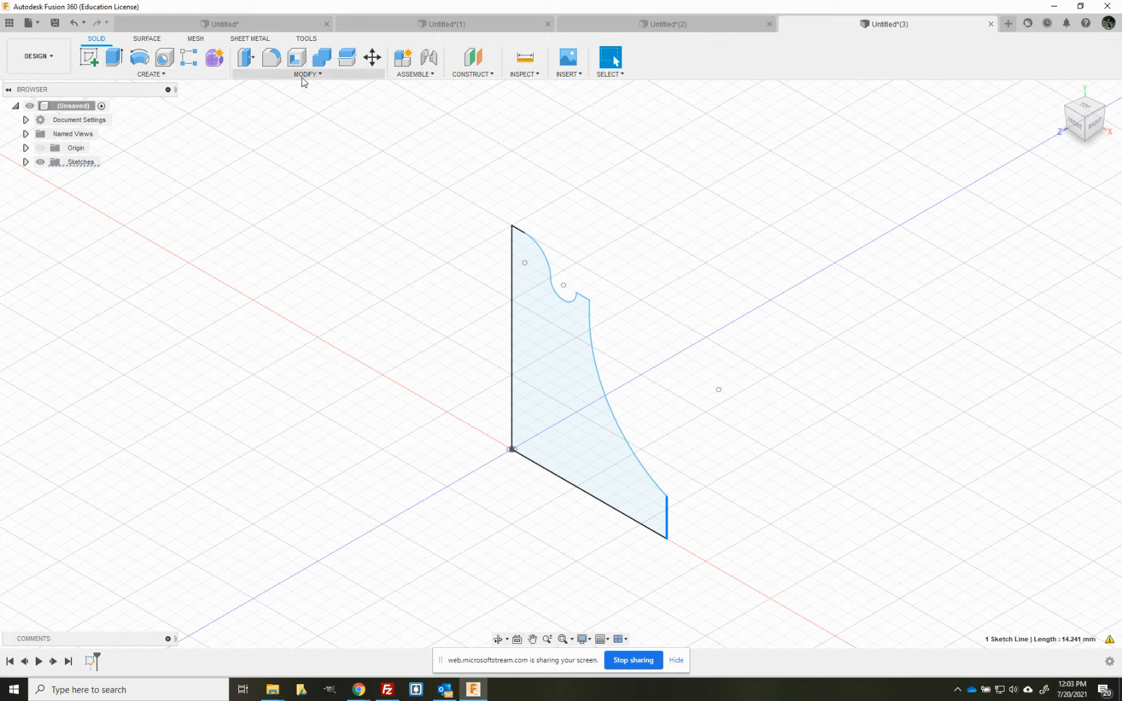
Revolve the half profile 360 degrees around its long inner vertical line as a new body, replacing the preselected outer edge as axis
click(162, 75)
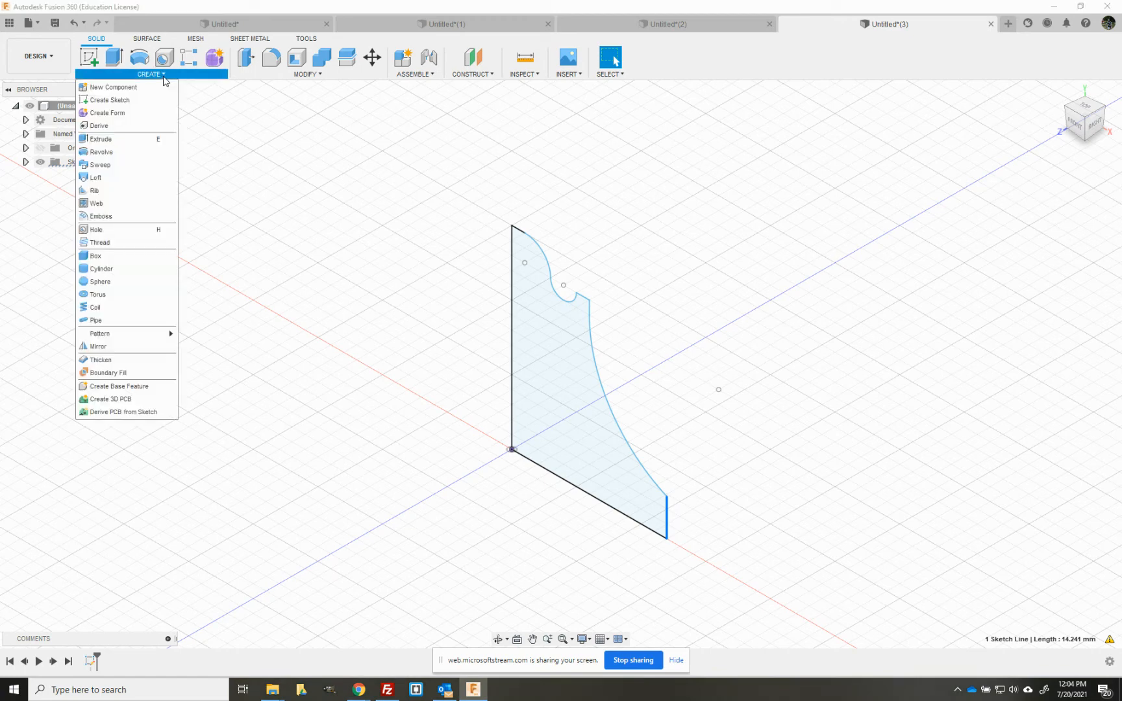
click(104, 153)
drag(1056, 166, 872, 179)
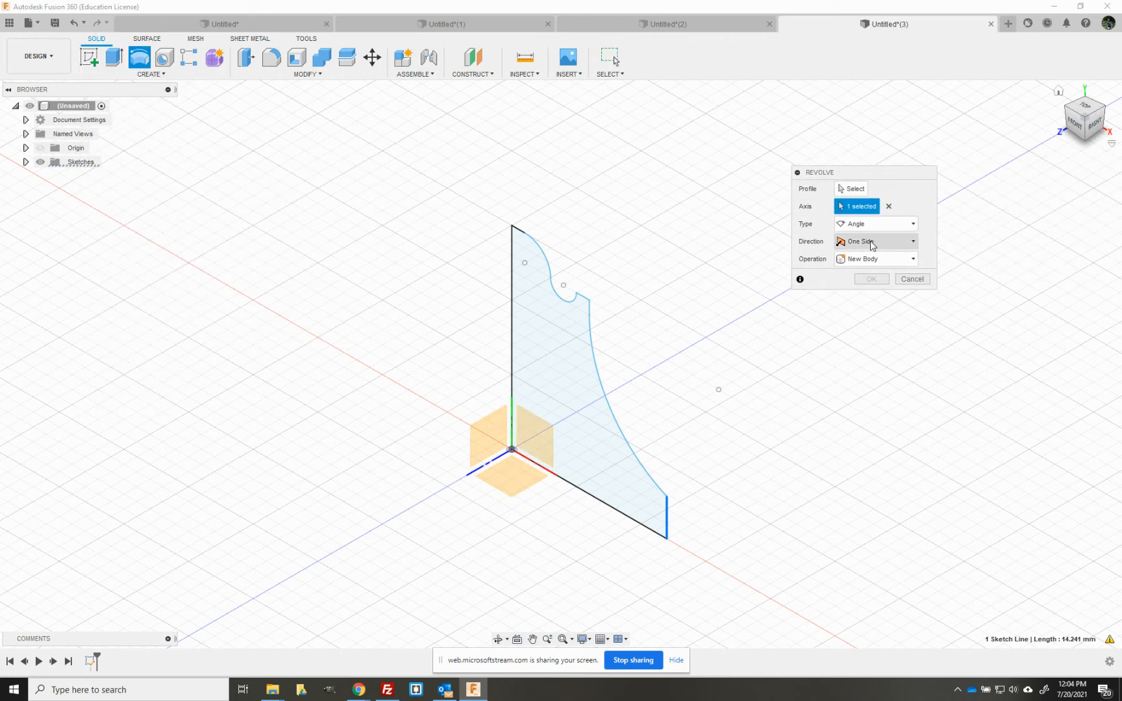
click(852, 194)
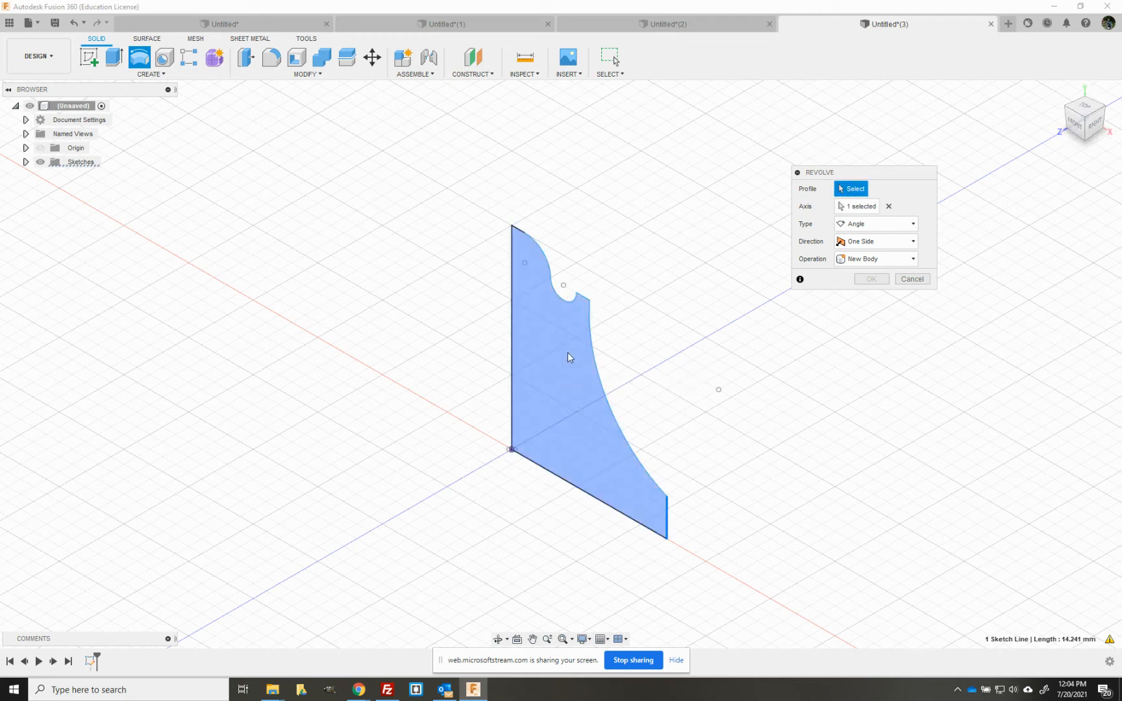
click(564, 368)
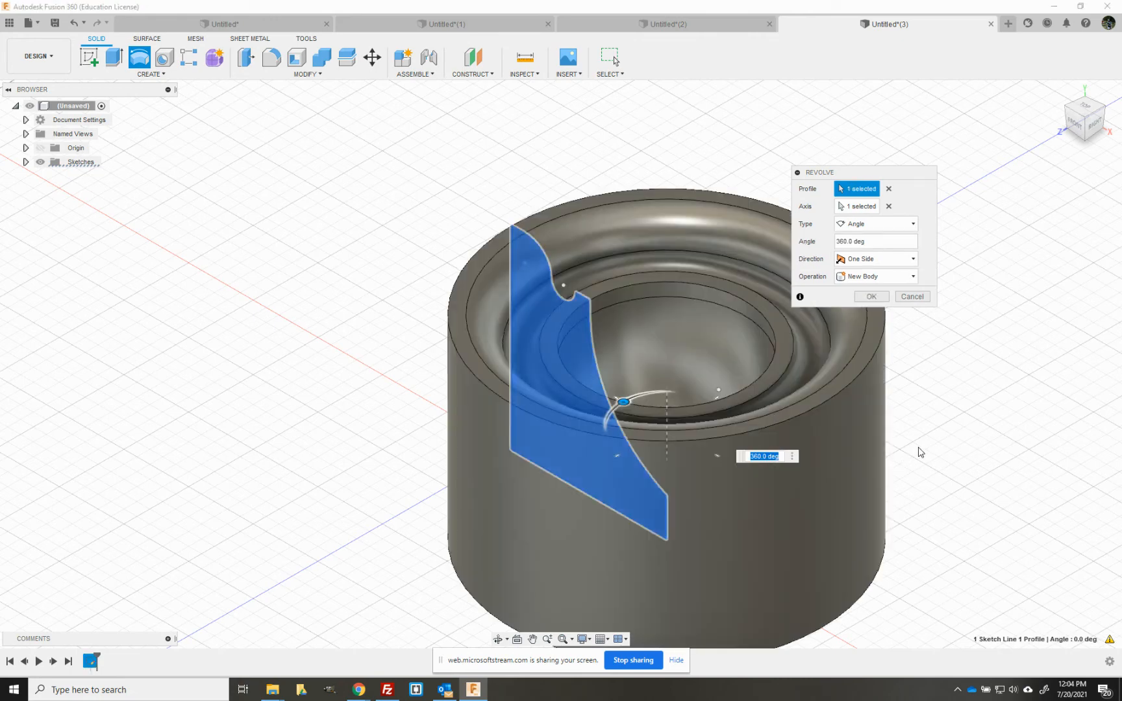
click(888, 207)
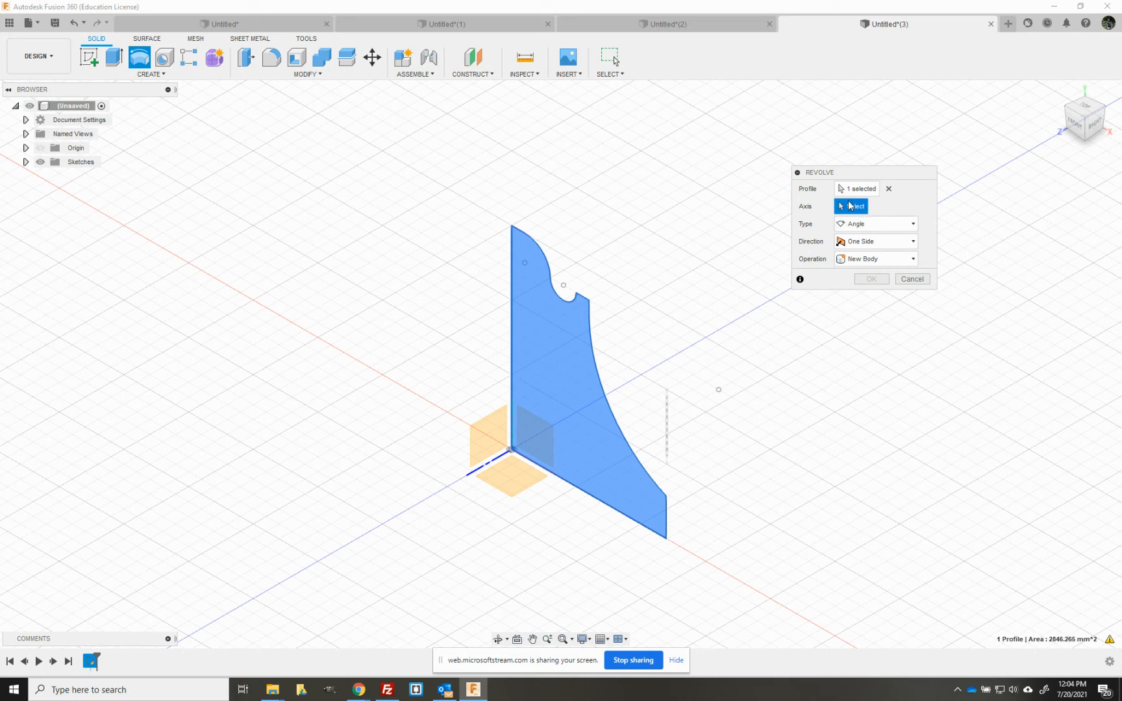
click(511, 357)
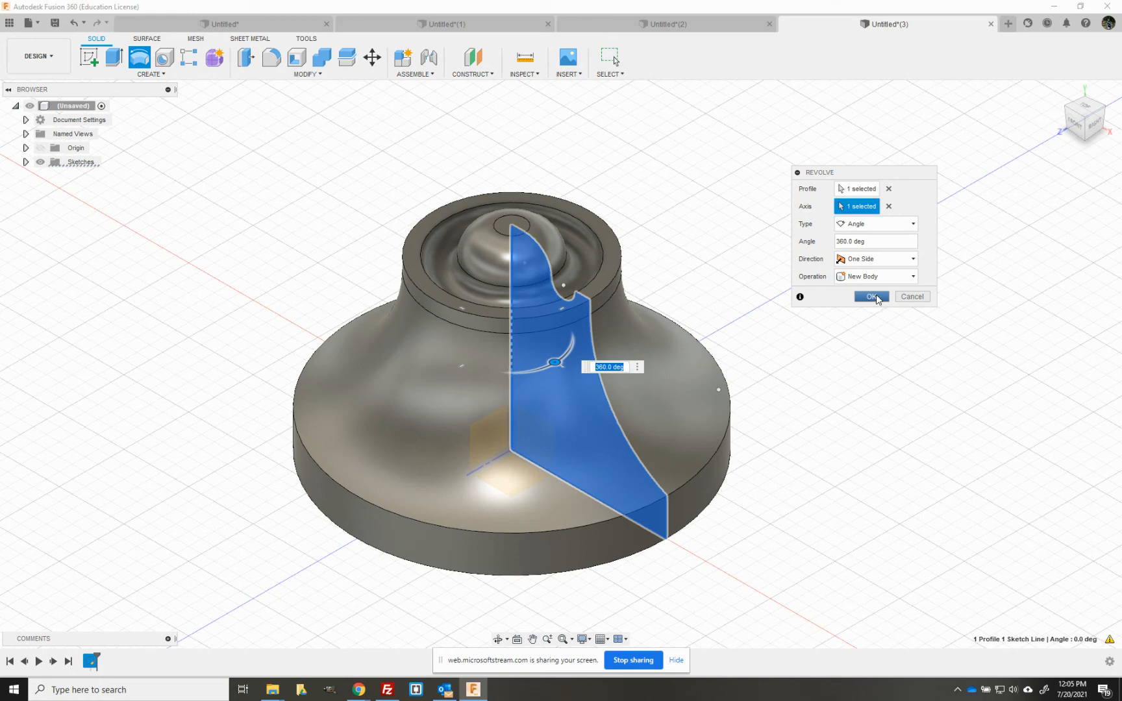
click(874, 296)
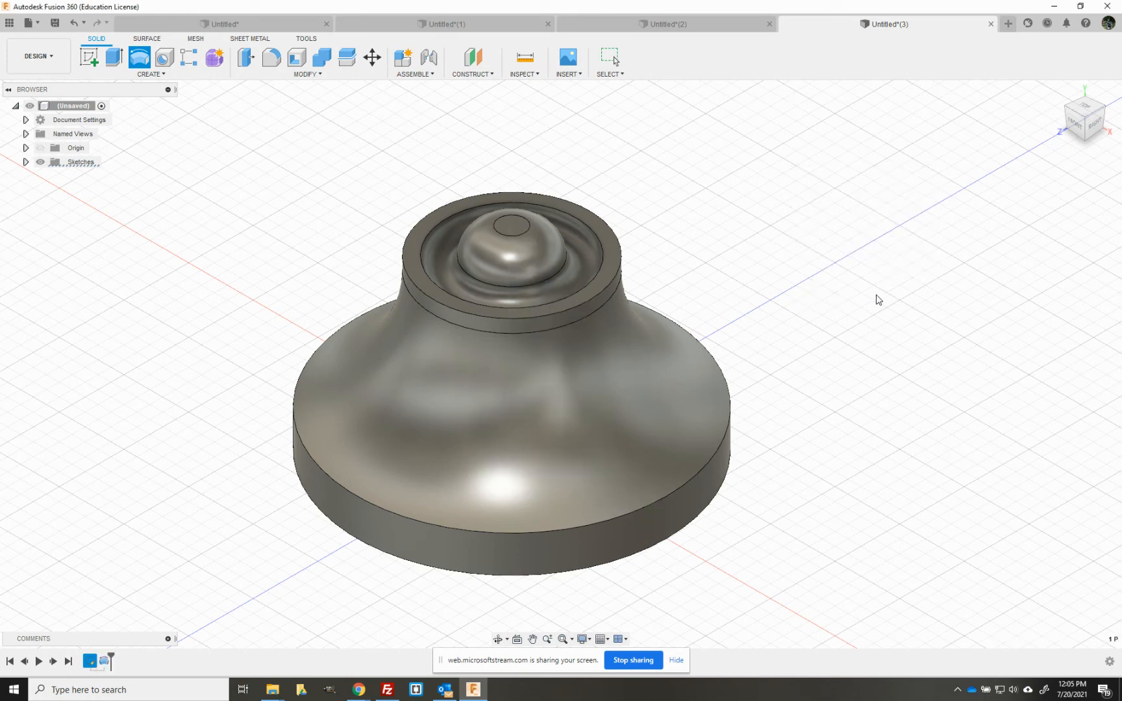
Fillet the outer top edge of the upper rim surrounding the dome with a 1 mm radius
click(1079, 132)
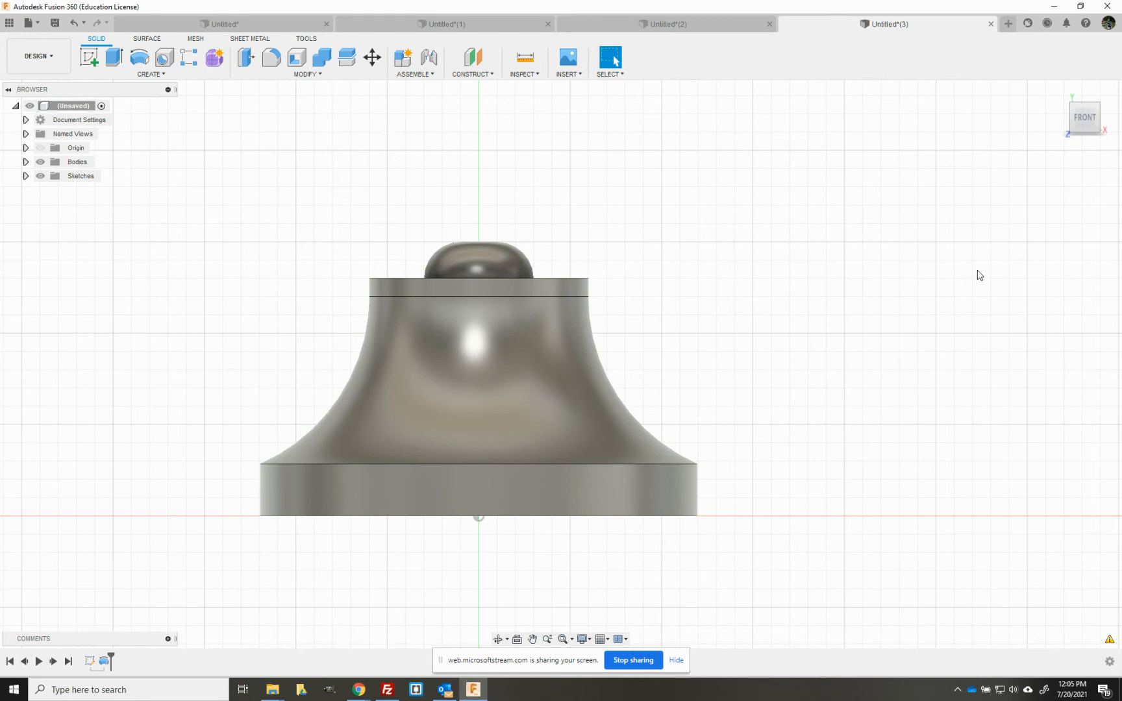
click(1073, 115)
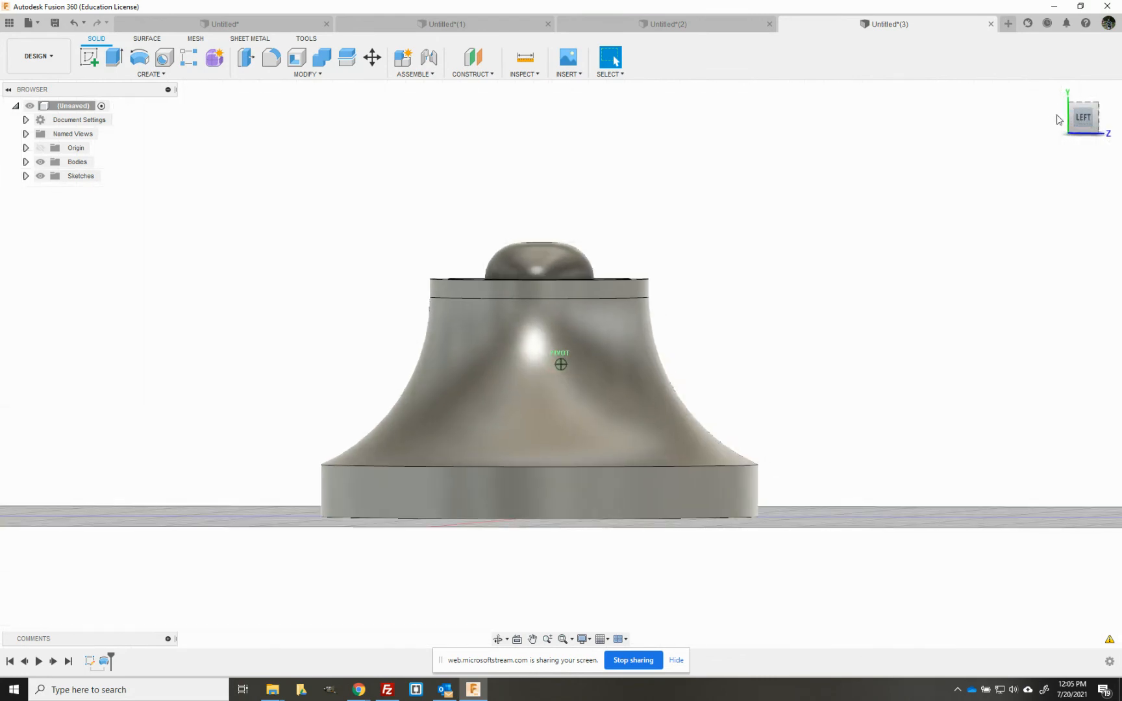
click(1058, 93)
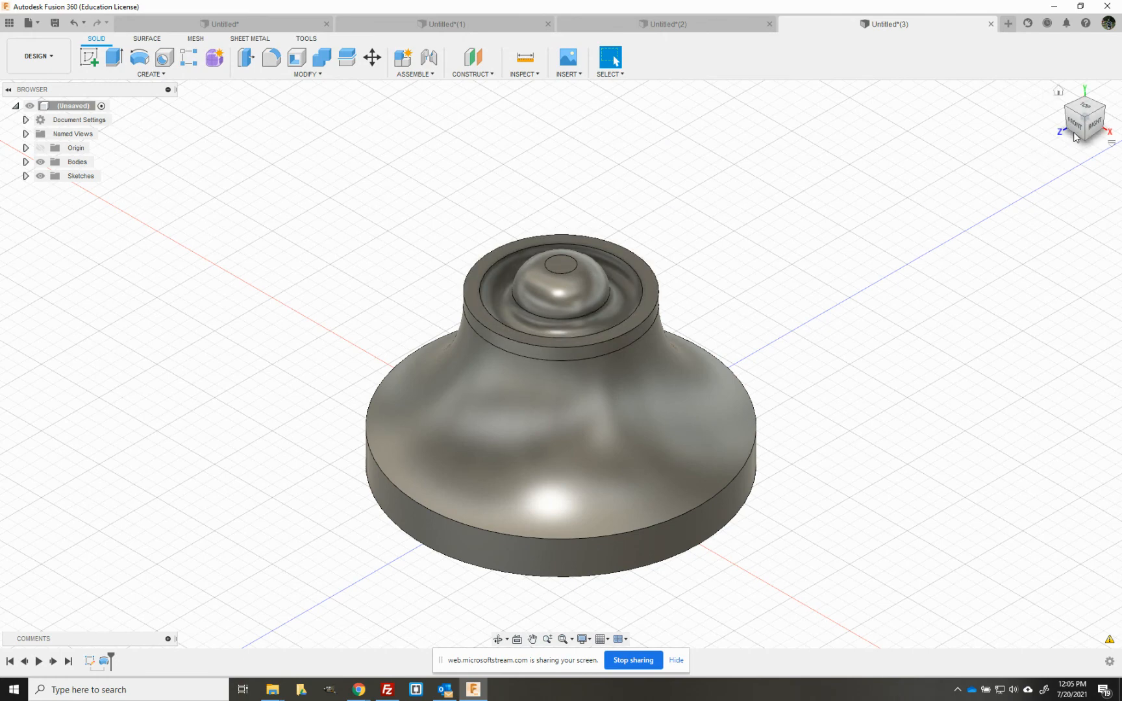
mouse_move(561, 363)
shift+middle_down()
mouse_move(561, 305)
mouse_move(561, 383)
mouse_move(561, 360)
shift+middle_up()
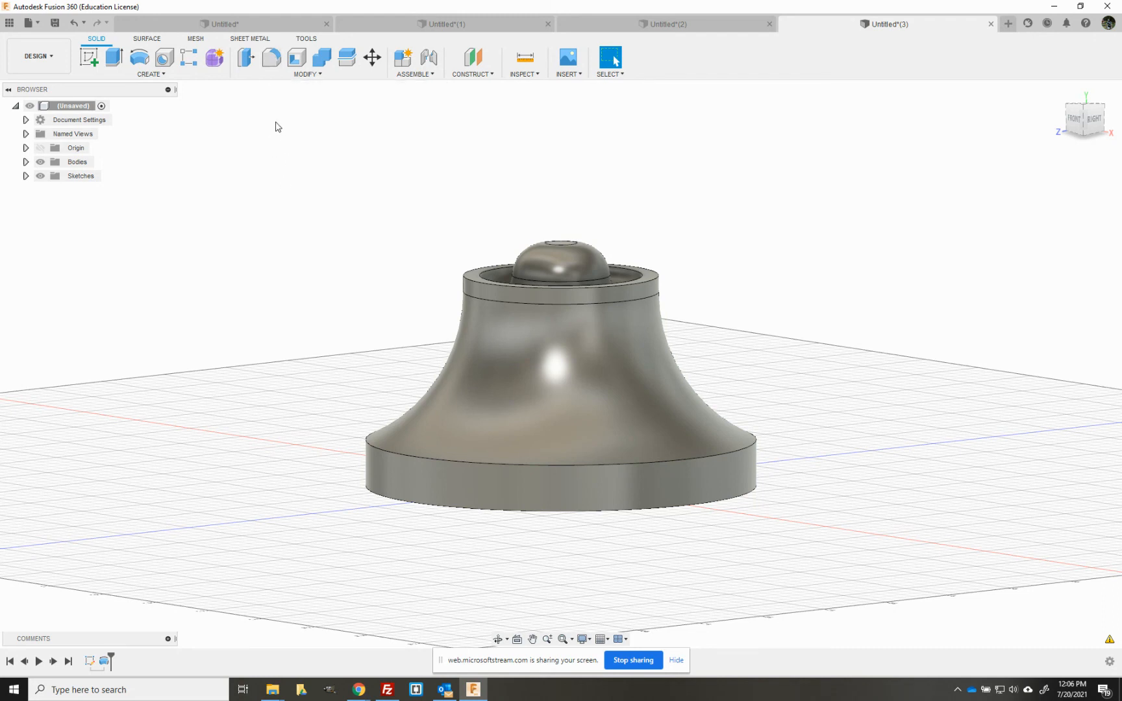
click(269, 60)
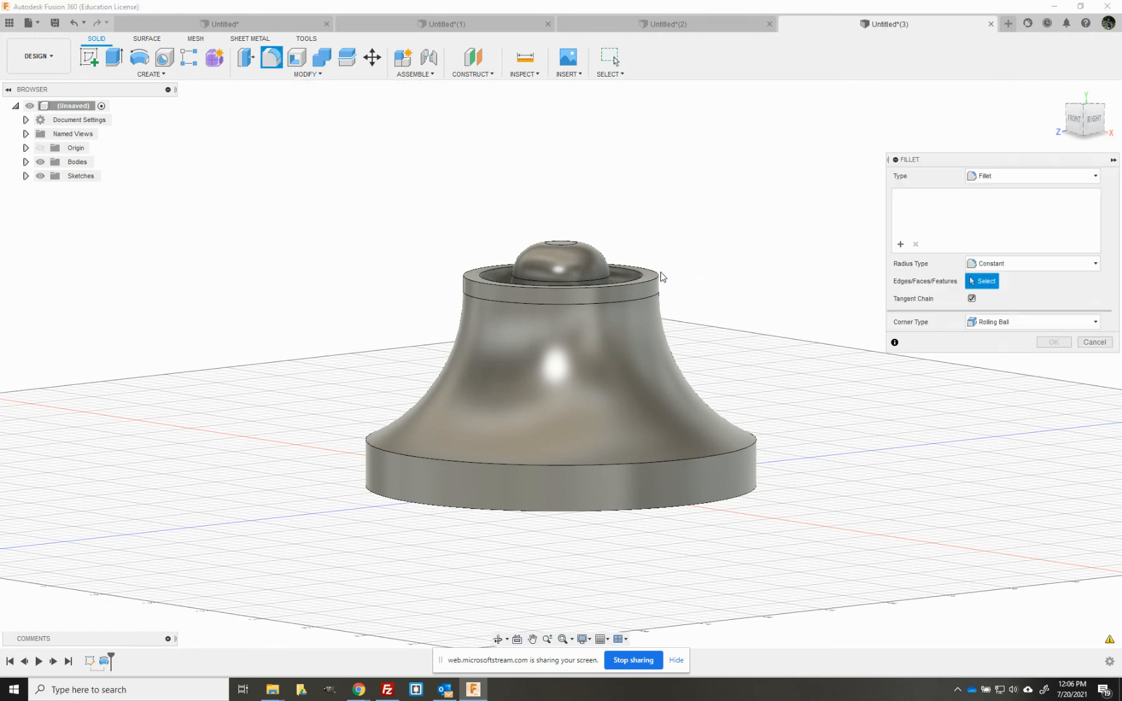
click(658, 280)
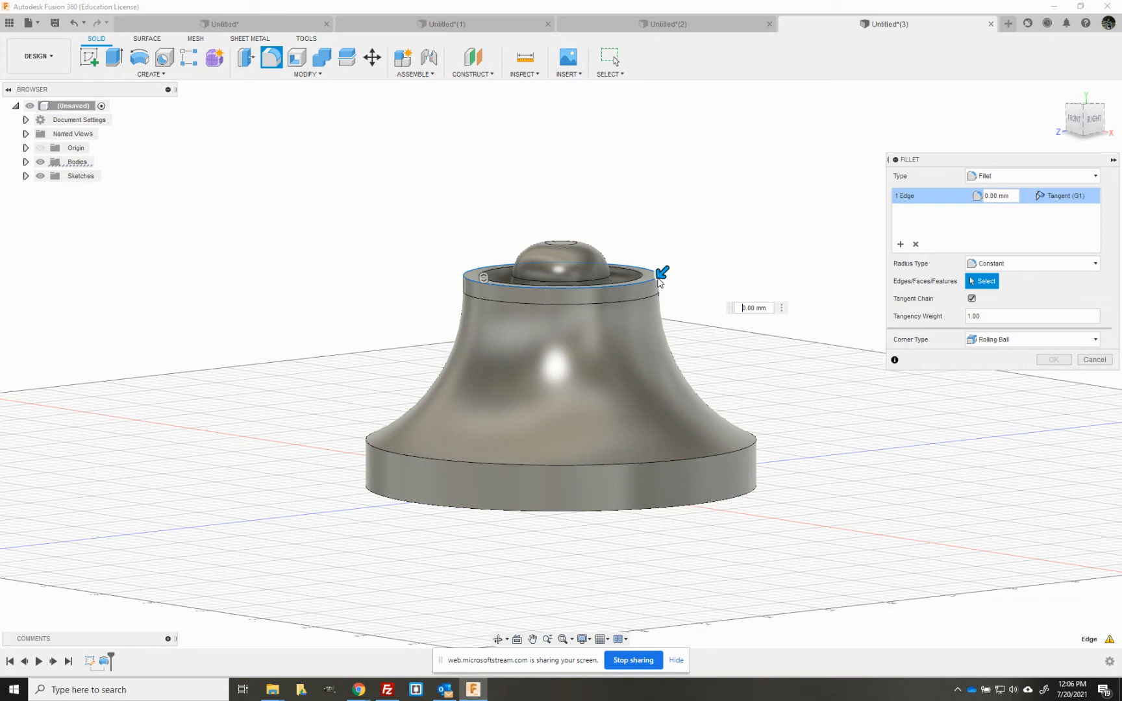
text(1)
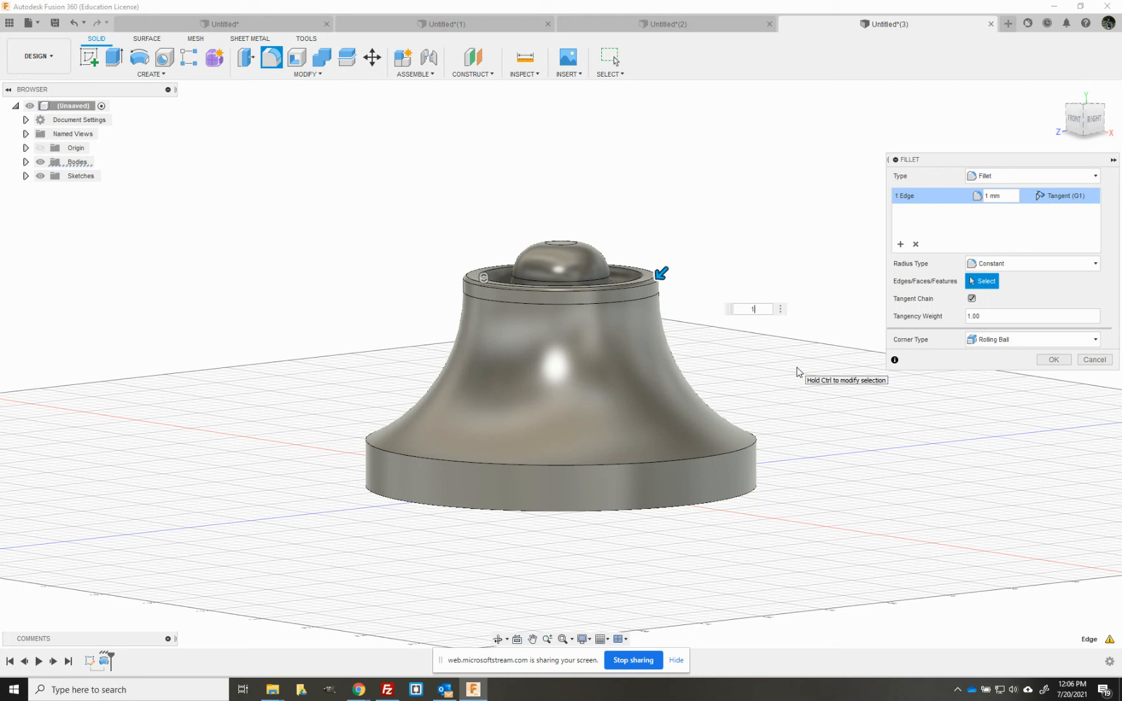
key(Return)
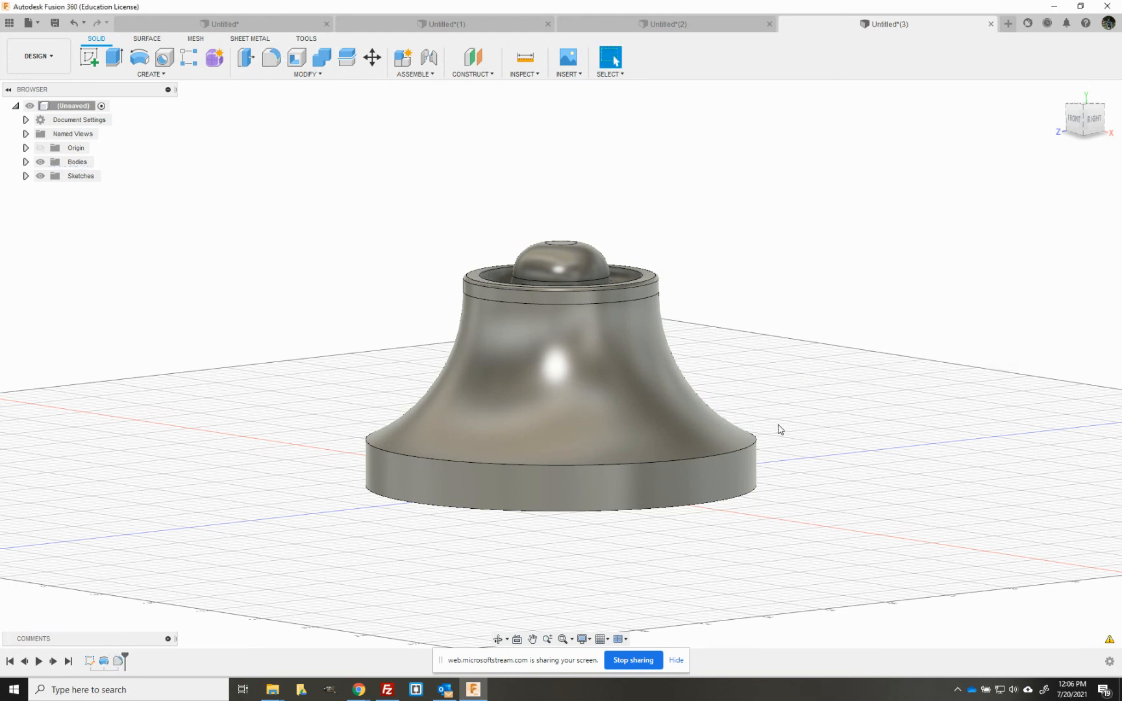
Fillet the upper outer edge of the wide base with a 3 mm radius
click(278, 65)
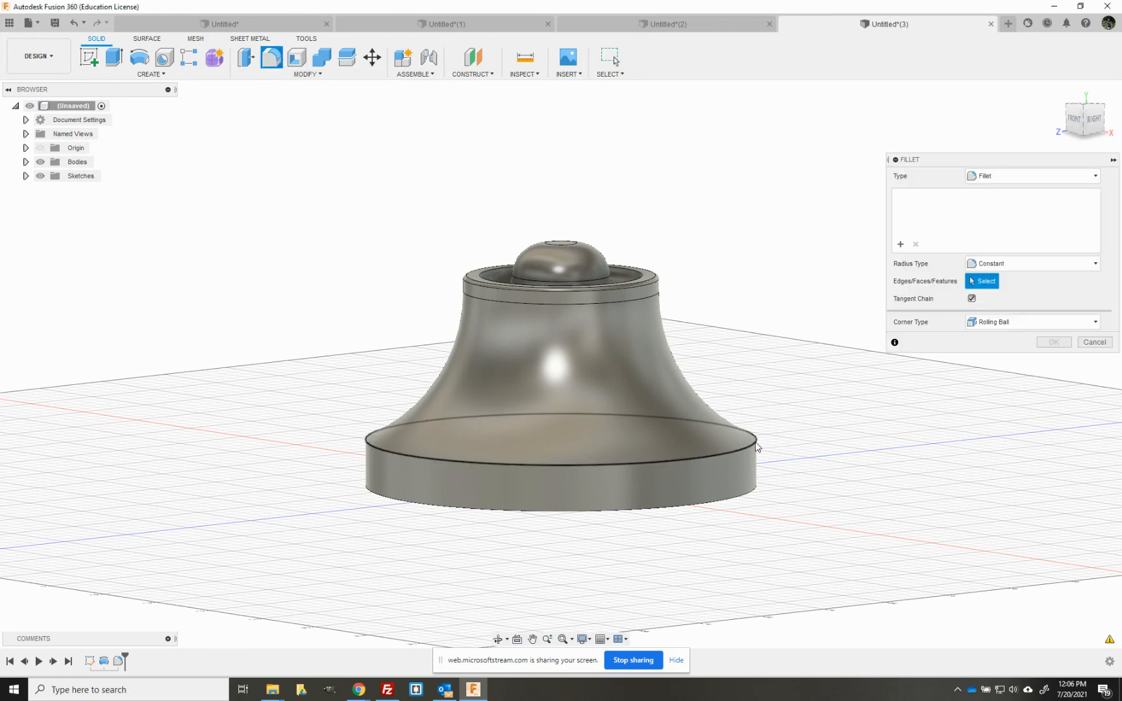
click(756, 441)
text(3)
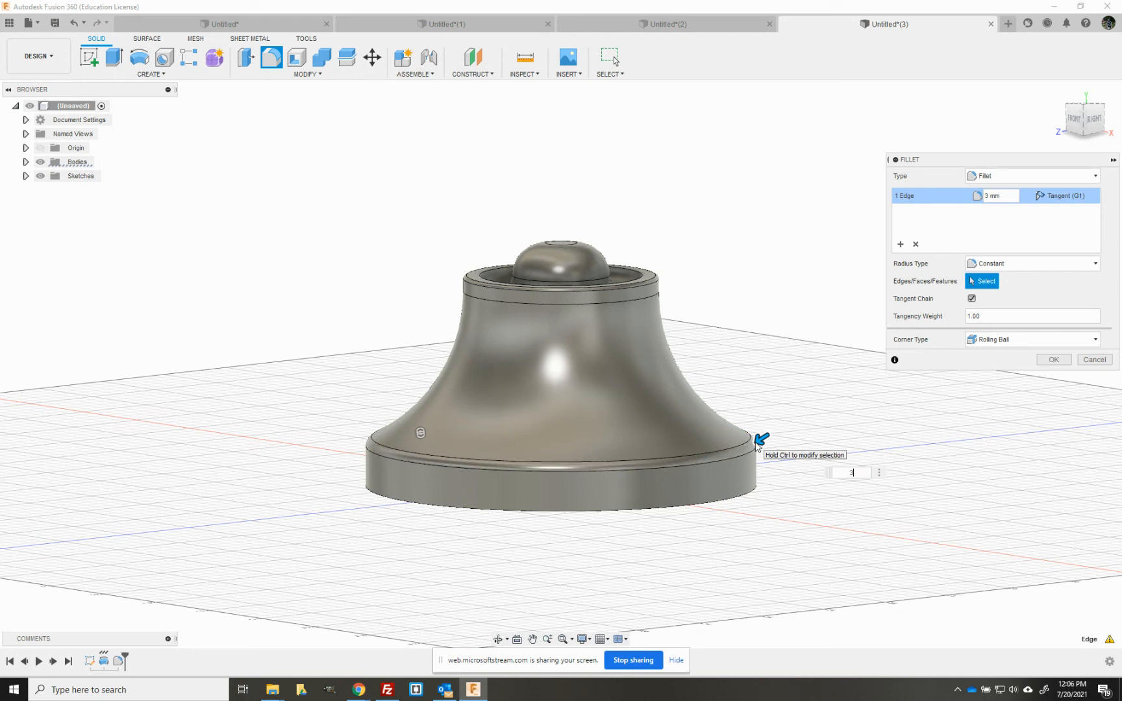
click(1053, 359)
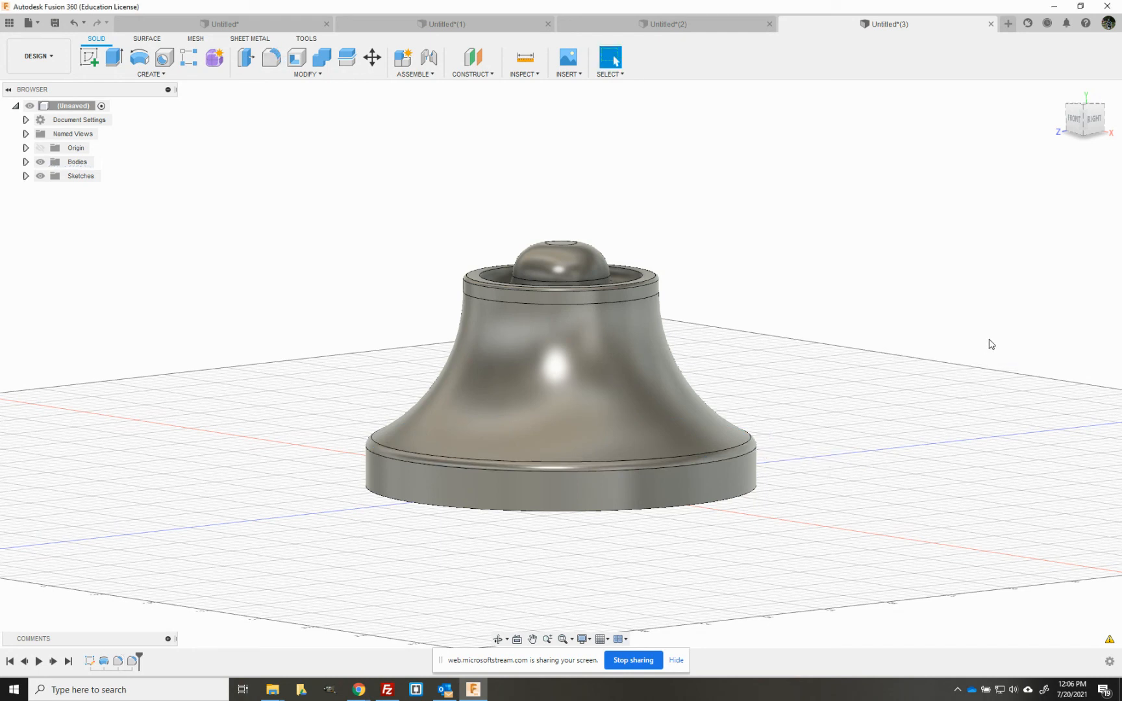
mouse_move(1082, 128)
mouse_down()
mouse_move(1091, 117)
mouse_move(1090, 127)
mouse_up()
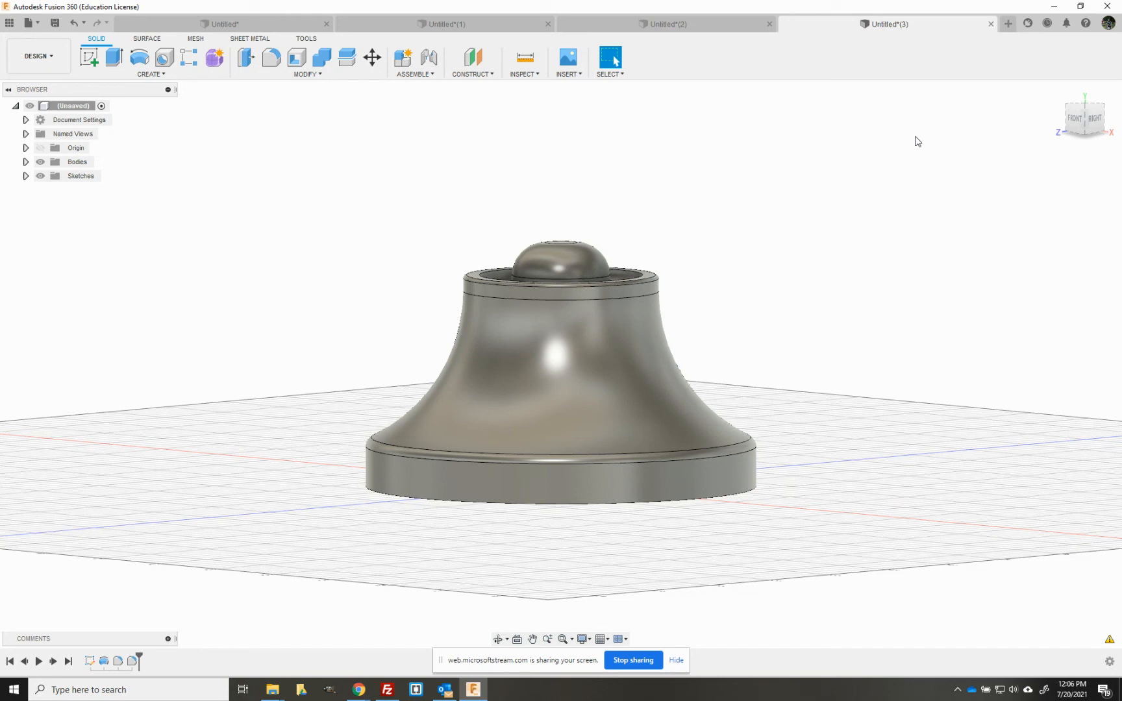
click(1058, 91)
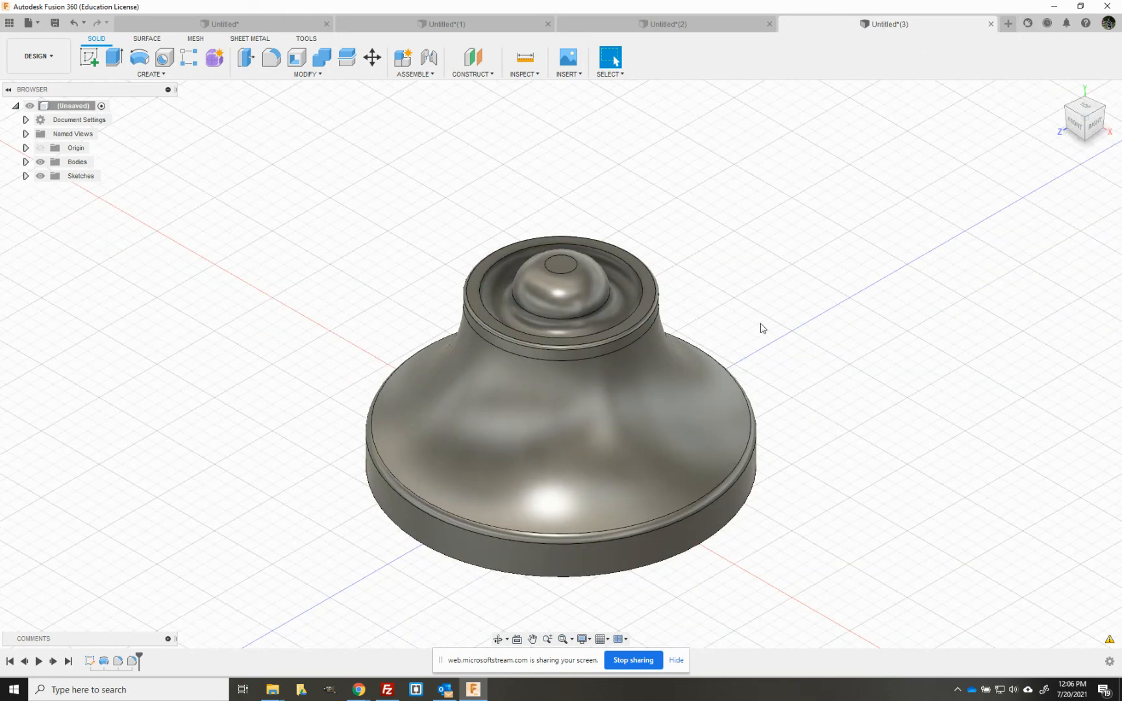